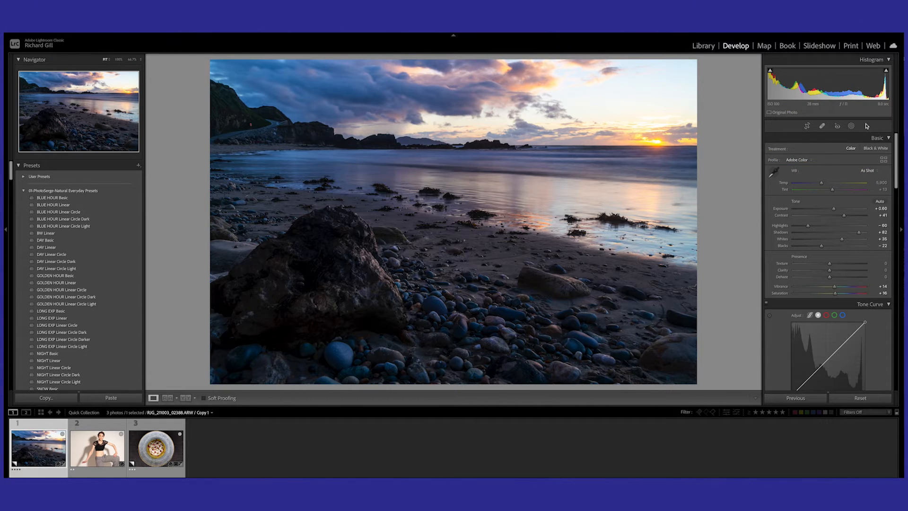
# - Mask the sky with Select Sky and set the mask's overlay color to green
pyautogui.click(851, 127)
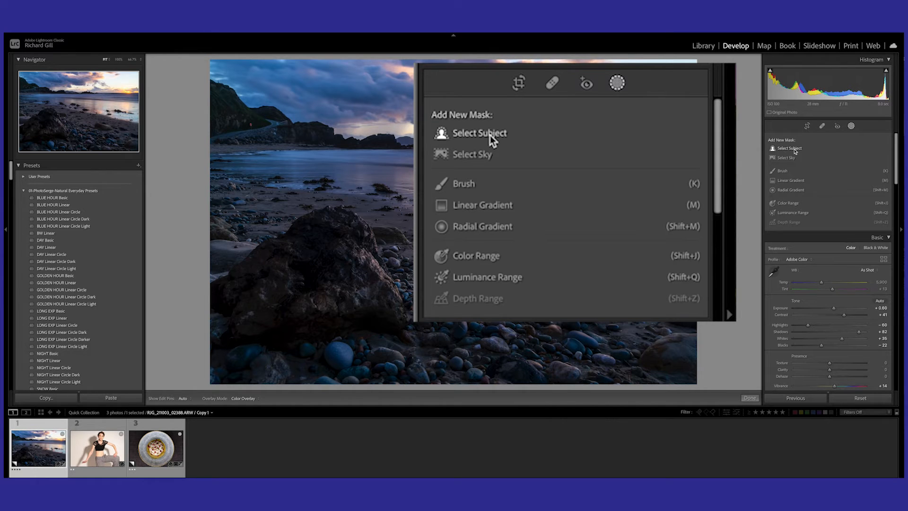
pyautogui.click(446, 156)
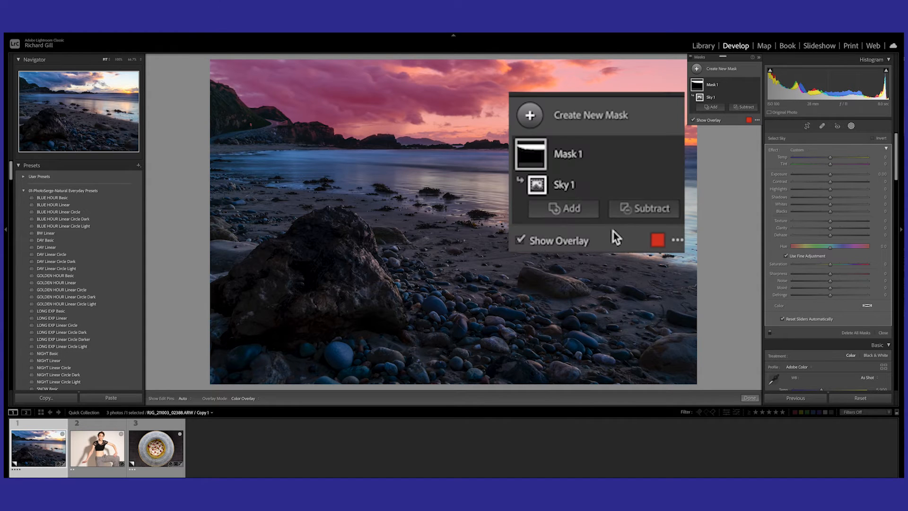
pyautogui.click(749, 120)
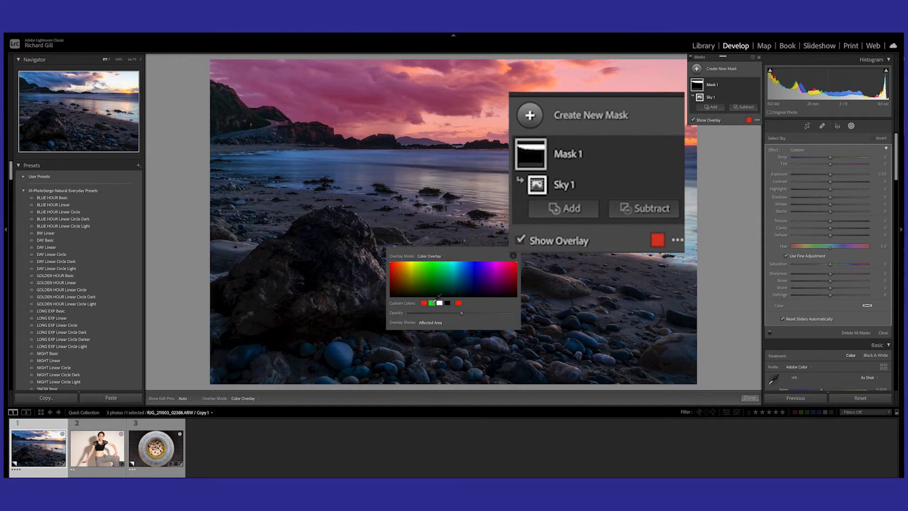
pyautogui.click(432, 303)
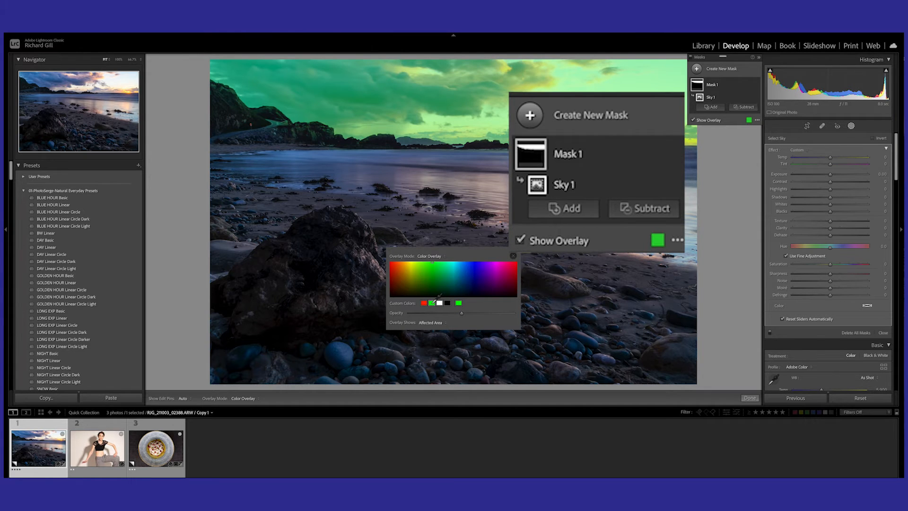
pyautogui.click(425, 303)
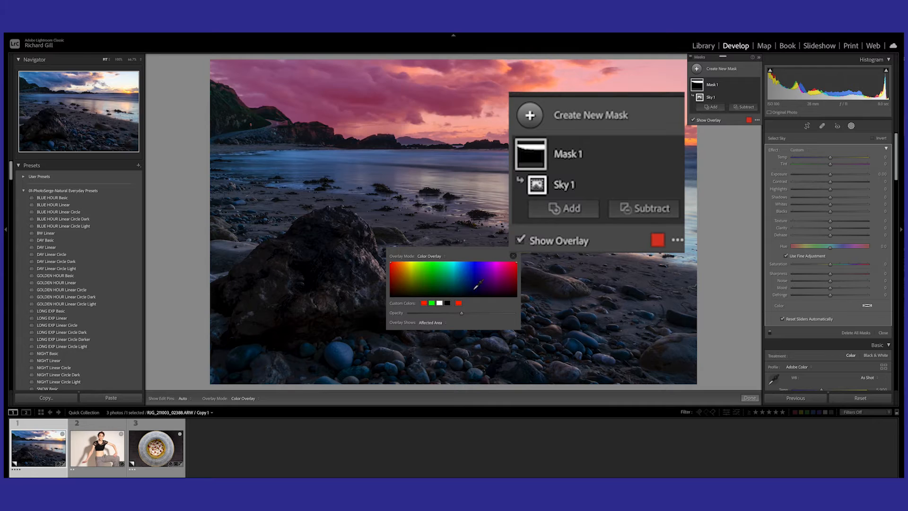
pyautogui.click(431, 303)
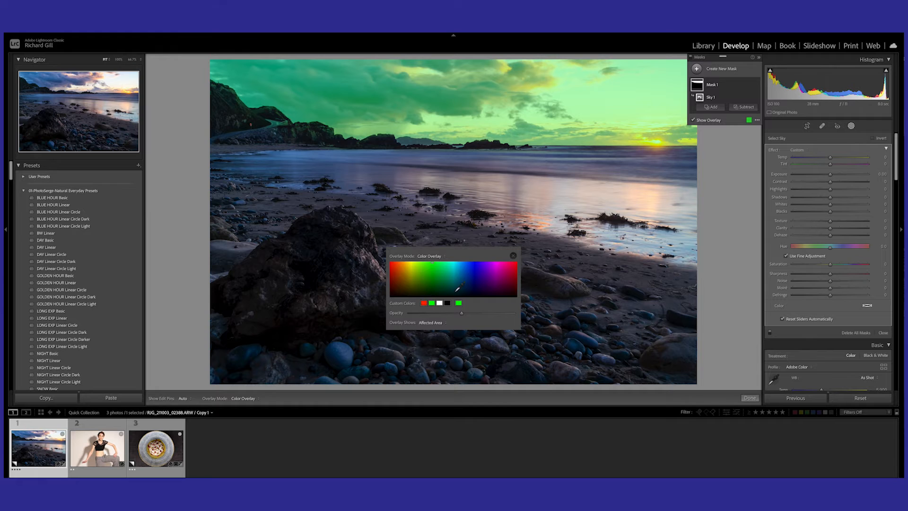
pyautogui.click(513, 256)
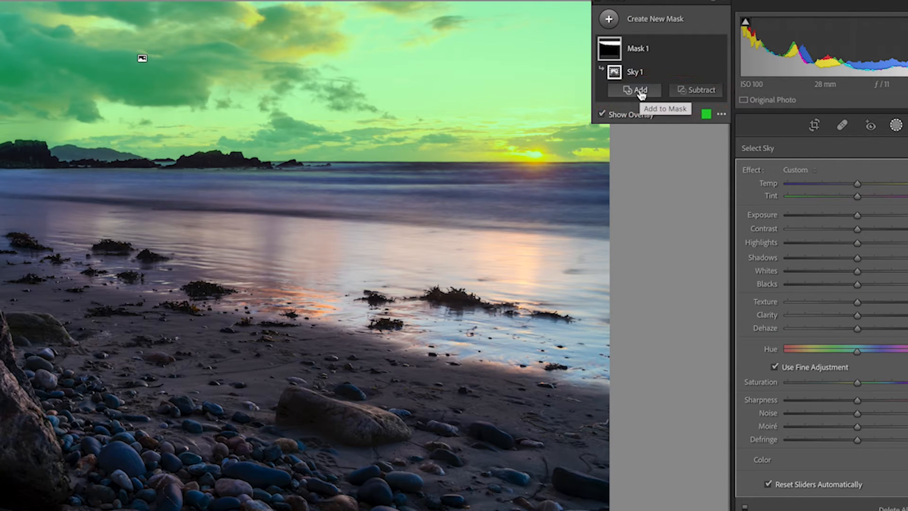
# - Subtract the dark headland at the photo's left edge from the sky mask with a brush, and set the overlay color to red
pyautogui.click(702, 94)
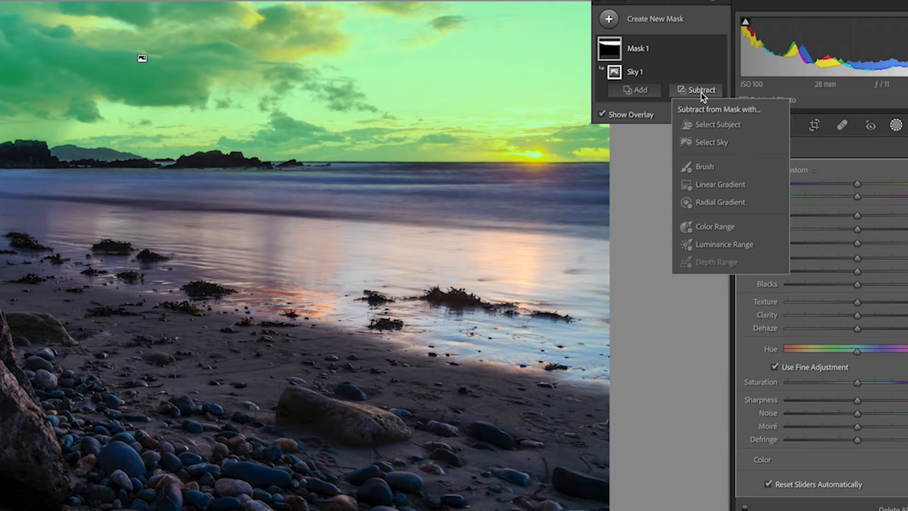
pyautogui.click(703, 168)
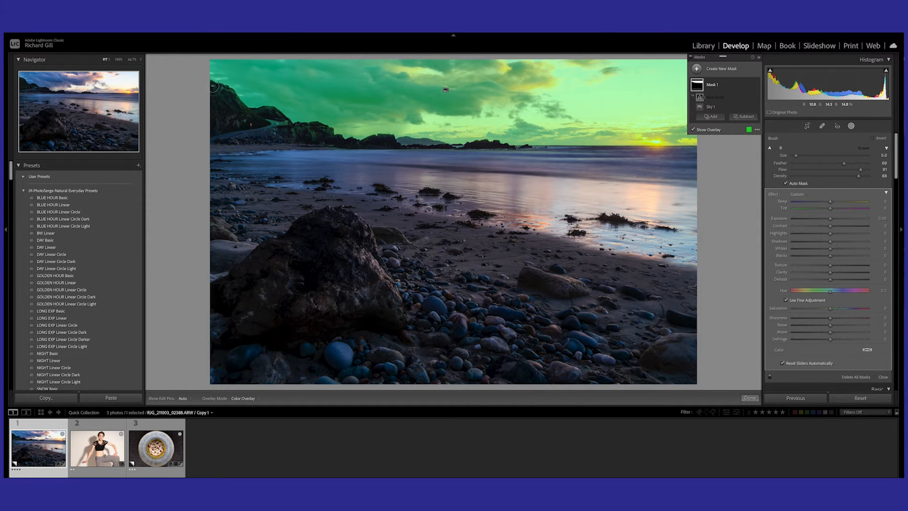
pyautogui.press('h')
pyautogui.press('h')
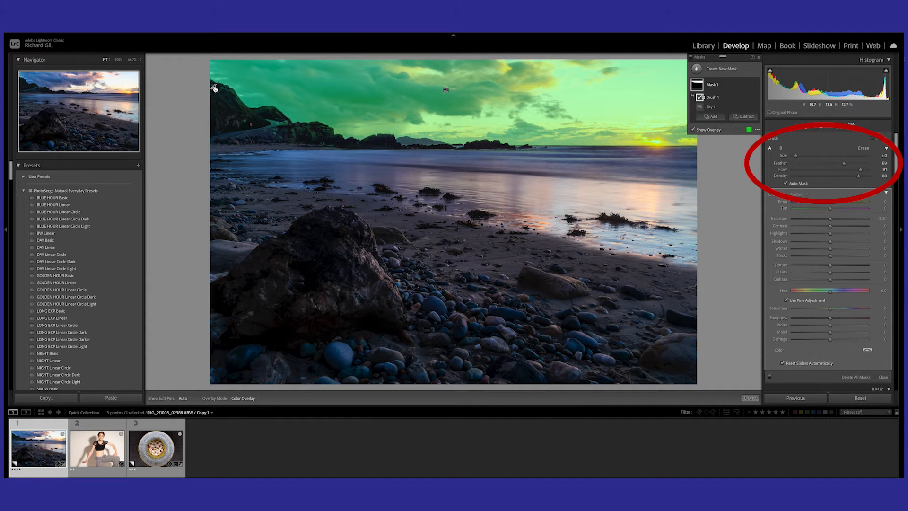
pyautogui.press('h')
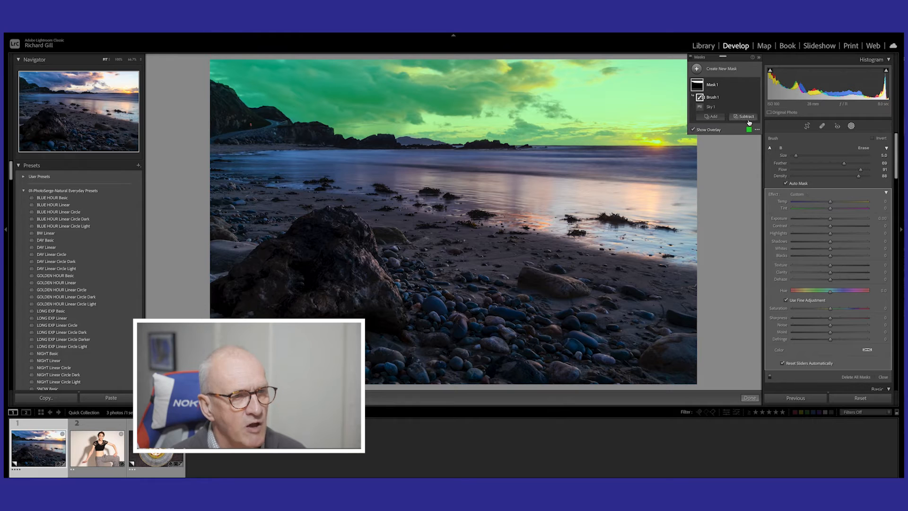
pyautogui.click(749, 129)
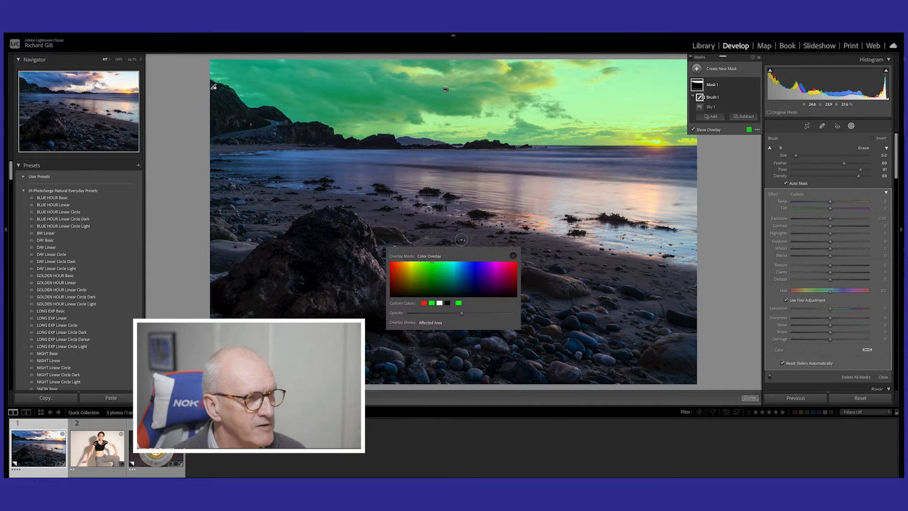
pyautogui.click(424, 303)
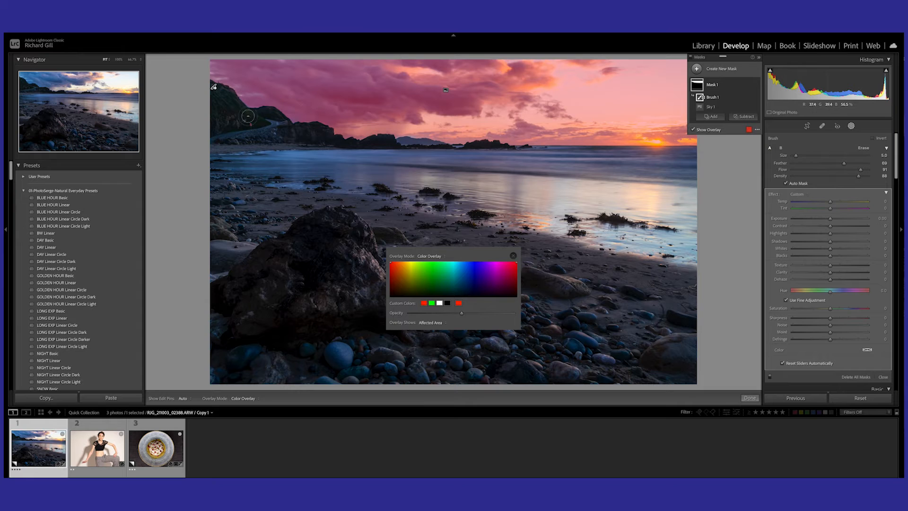
# - Adjust the masked sky with Temp 13, Tint 17, Exposure -0.30, Highlights -43, Dehaze 10, reduced Clarity and slightly raised Saturation, and finish masking
pyautogui.click(717, 109)
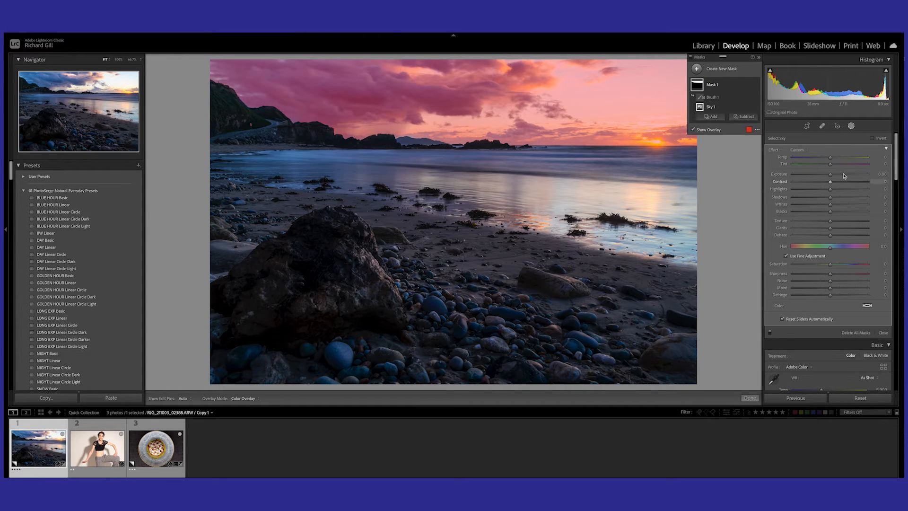
pyautogui.moveTo(830, 165); pyautogui.dragTo(850, 165)
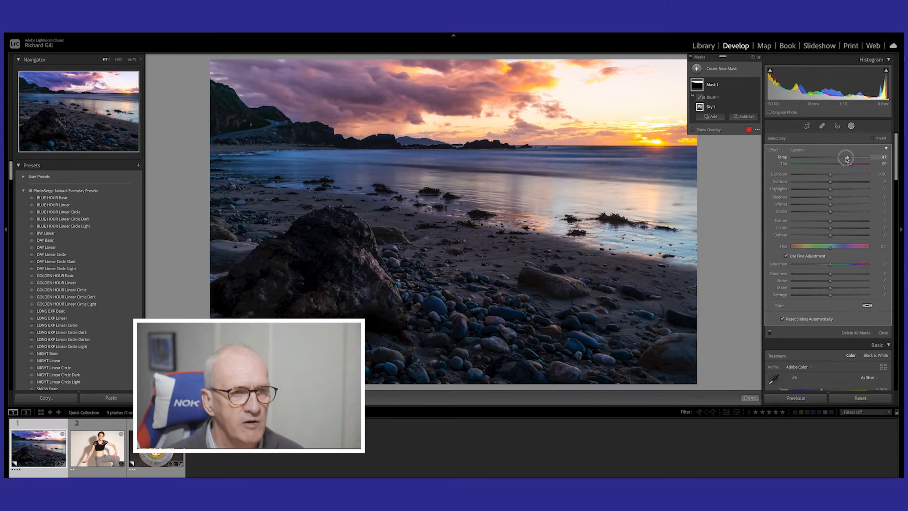
pyautogui.moveTo(847, 159); pyautogui.dragTo(828, 175)
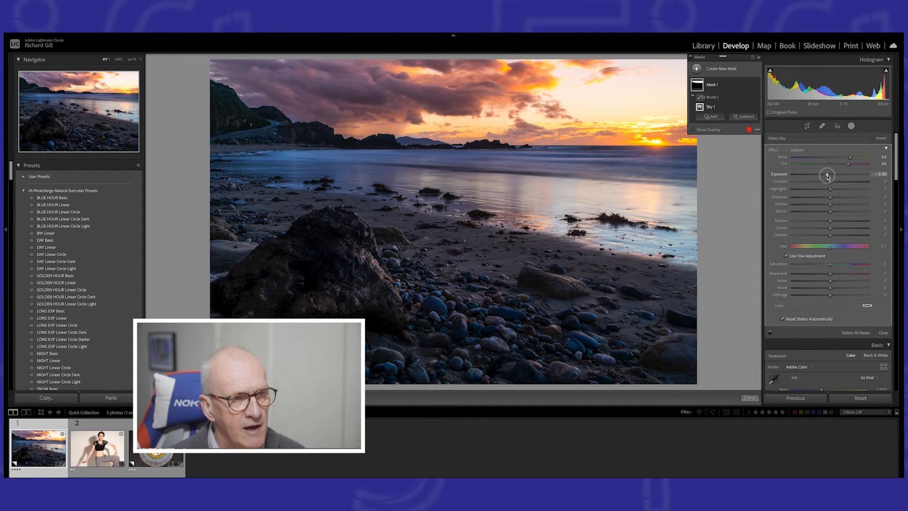
pyautogui.moveTo(831, 235); pyautogui.dragTo(824, 230)
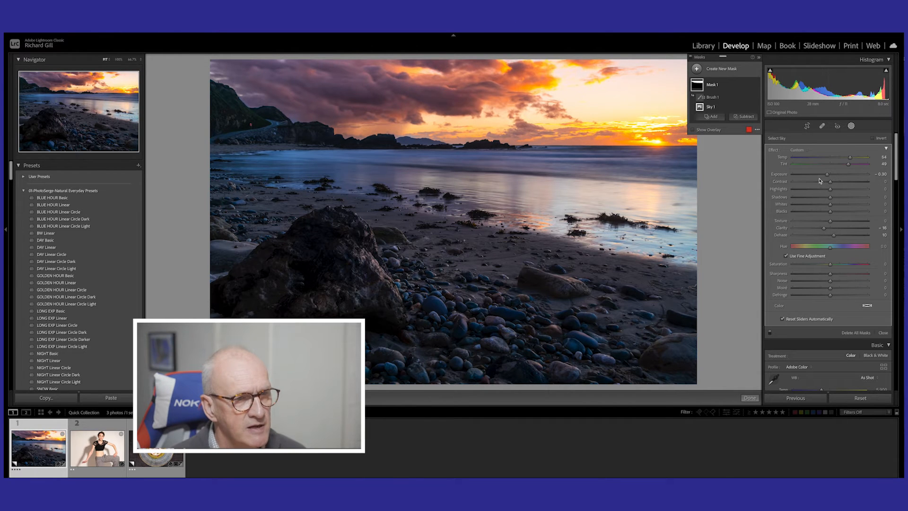
pyautogui.moveTo(810, 189)
pyautogui.mouseDown()
pyautogui.moveTo(798, 189)
pyautogui.moveTo(815, 191)
pyautogui.mouseUp()
pyautogui.moveTo(850, 157); pyautogui.dragTo(835, 160)
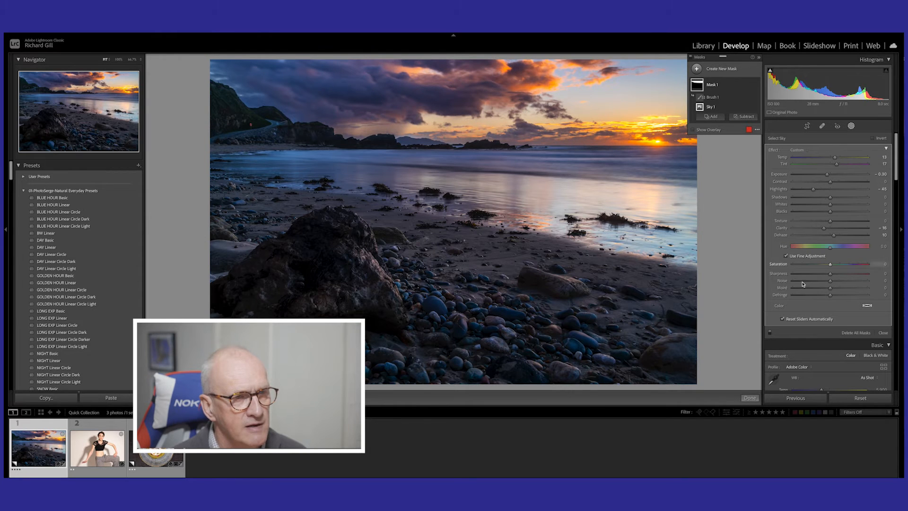
pyautogui.moveTo(834, 268); pyautogui.dragTo(832, 265)
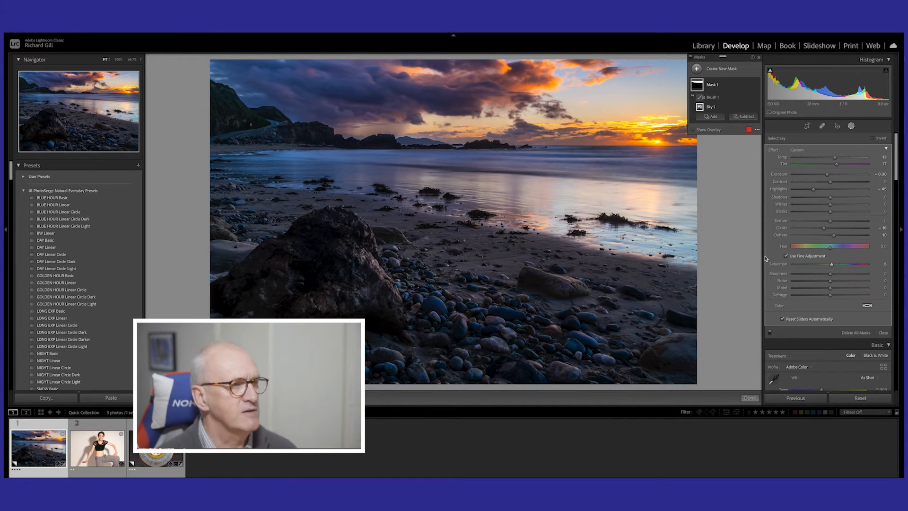
pyautogui.click(750, 397)
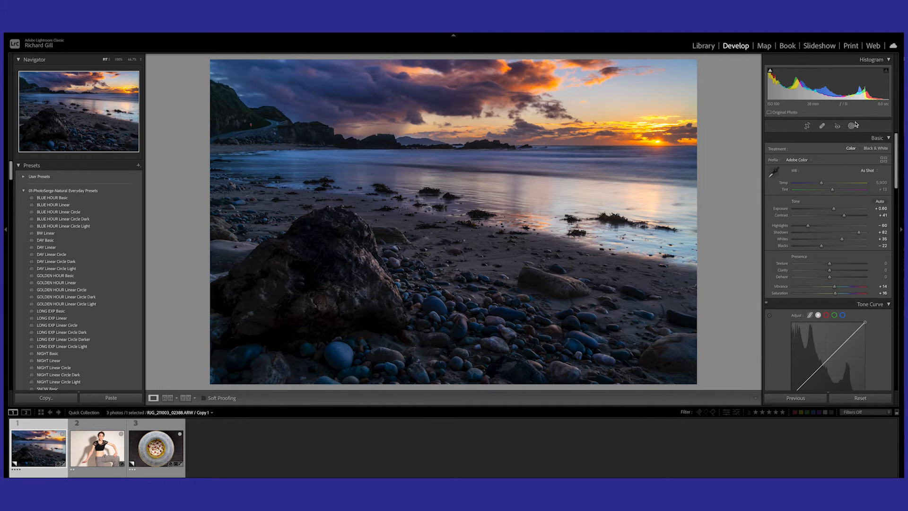
# - Create a second sky mask and subtract the headland at the photo's left edge from it with a brush
pyautogui.click(851, 125)
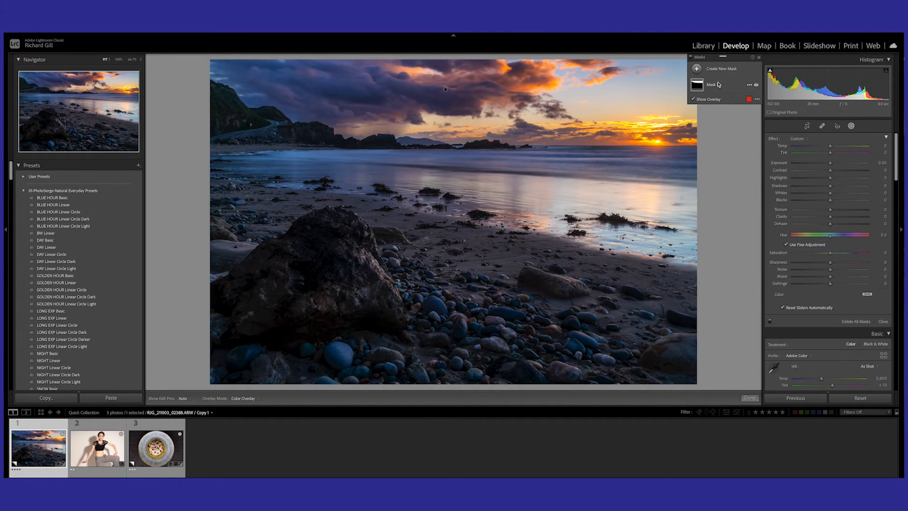
pyautogui.click(696, 69)
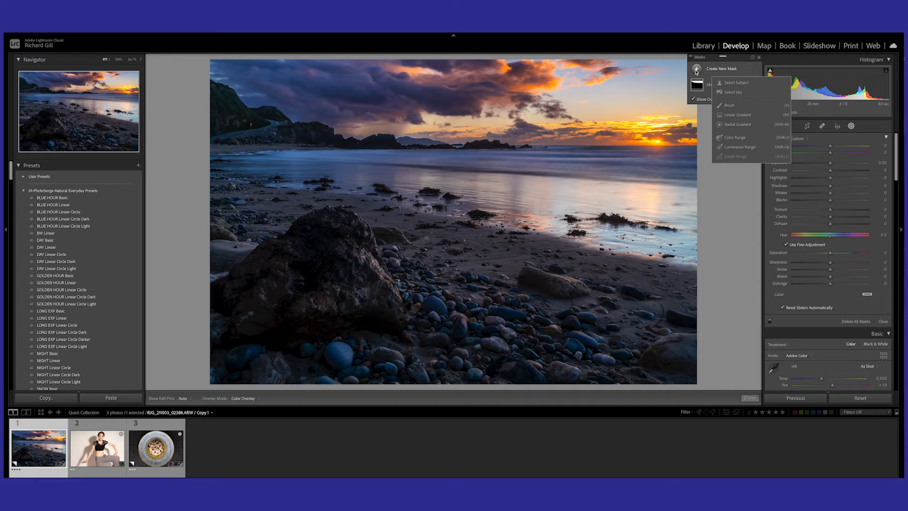
pyautogui.click(733, 92)
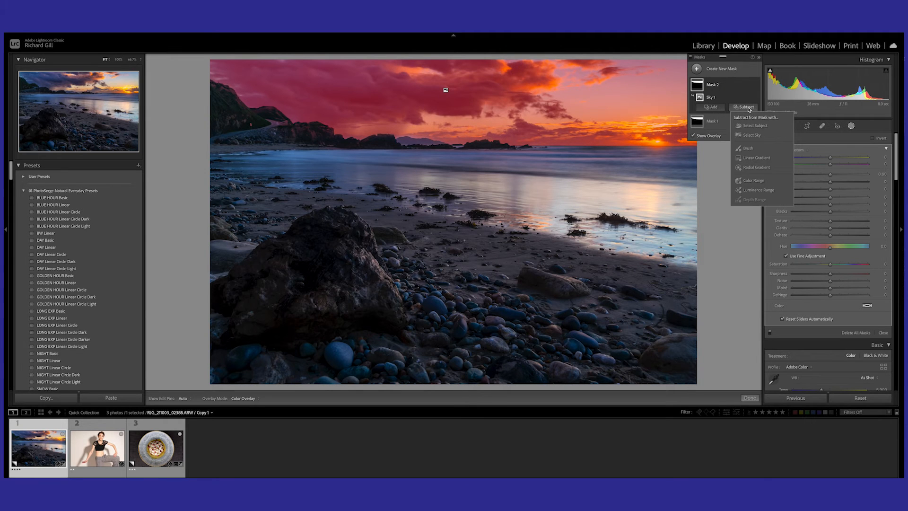
pyautogui.click(748, 148)
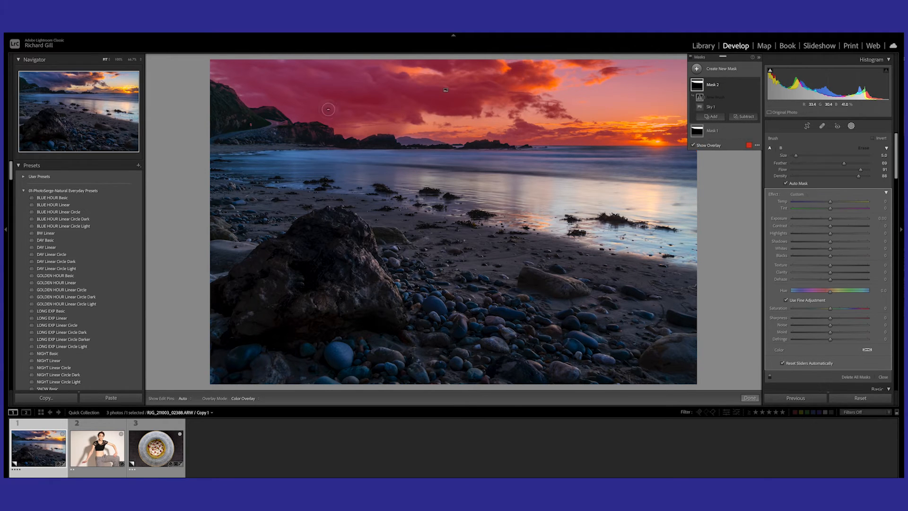
pyautogui.moveTo(224, 99)
pyautogui.mouseDown()
pyautogui.moveTo(264, 124)
pyautogui.moveTo(259, 111)
pyautogui.moveTo(371, 141)
pyautogui.moveTo(463, 149)
pyautogui.moveTo(558, 142)
pyautogui.moveTo(239, 141)
pyautogui.mouseUp()
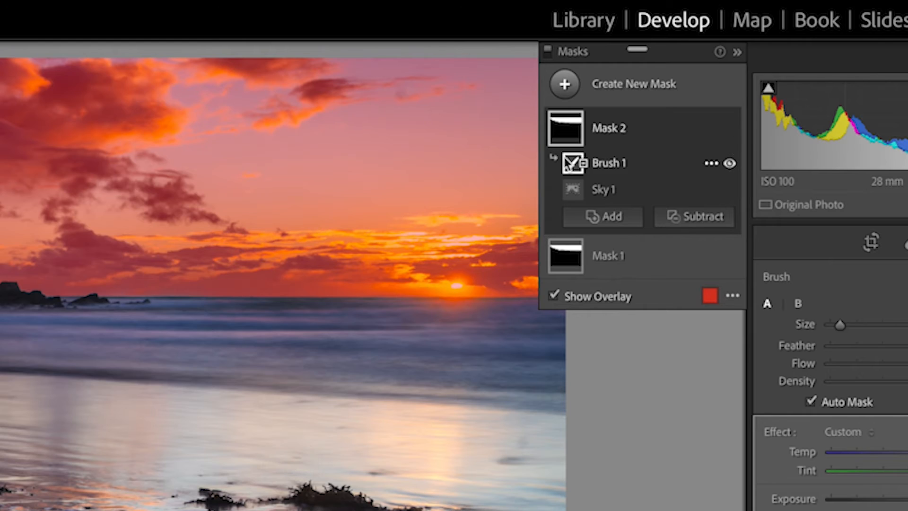
# - Invert the sky selection in Mask 2 to target the foreground
pyautogui.click(622, 188)
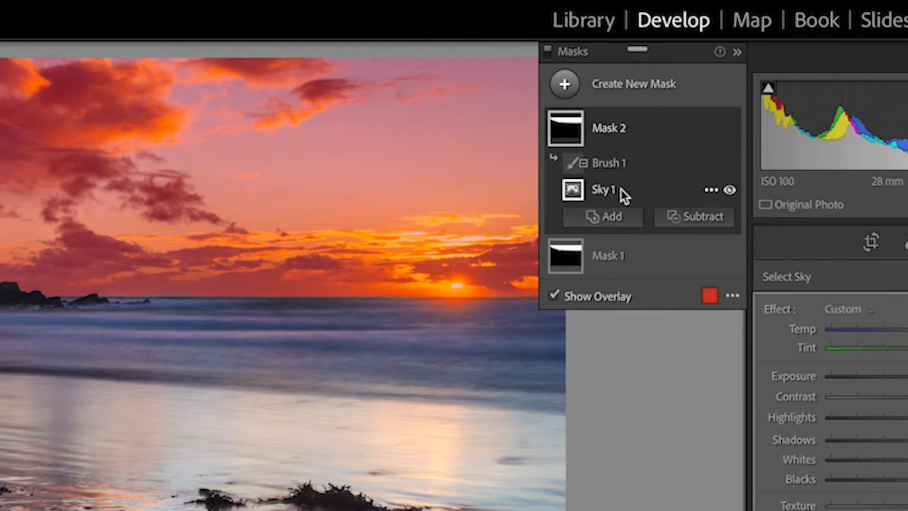
pyautogui.click(711, 189)
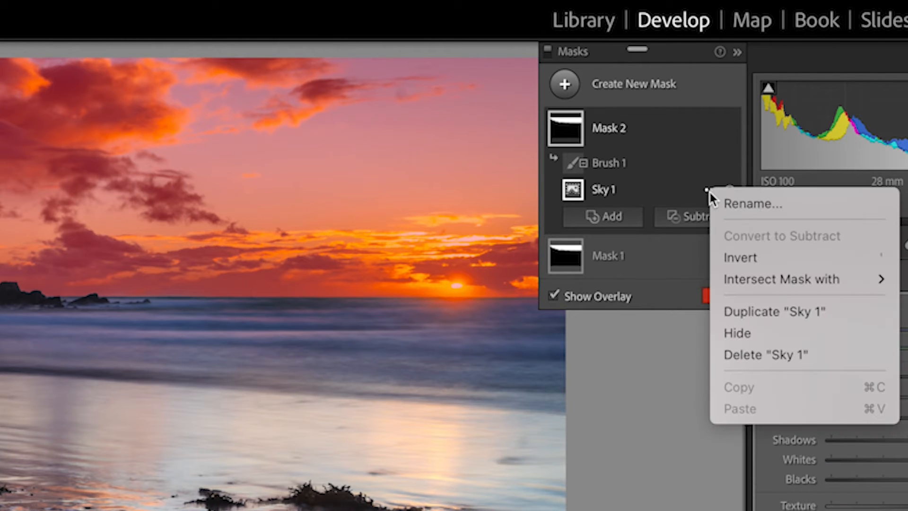
pyautogui.click(742, 254)
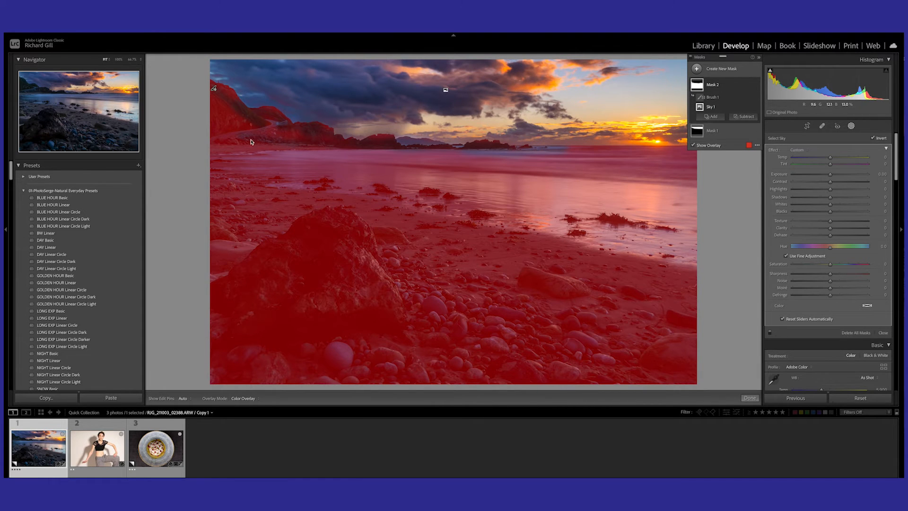
# - Add a brush to Mask 2 and paint along the sea's horizon
pyautogui.click(714, 117)
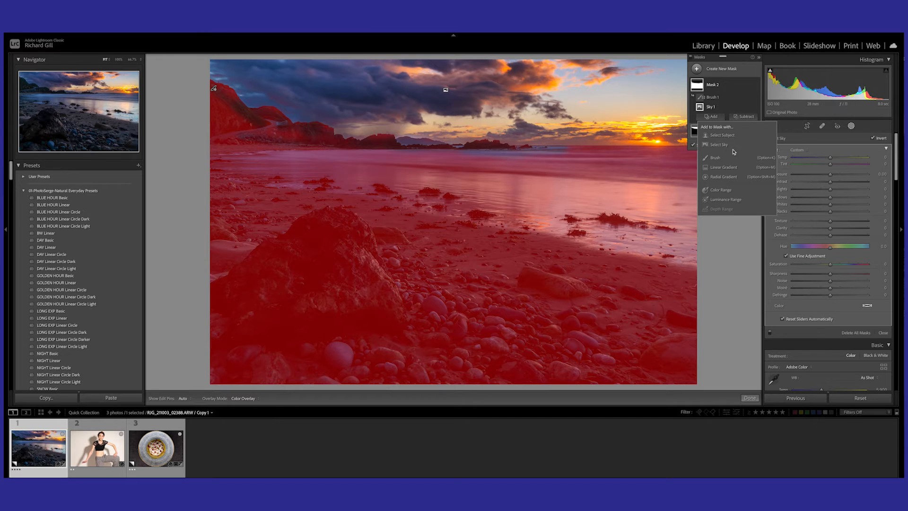
pyautogui.click(715, 158)
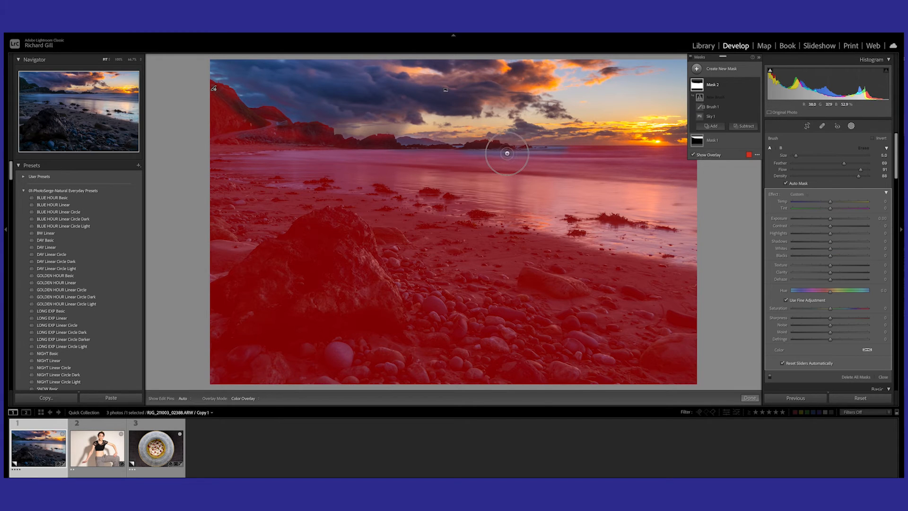
pyautogui.press('h')
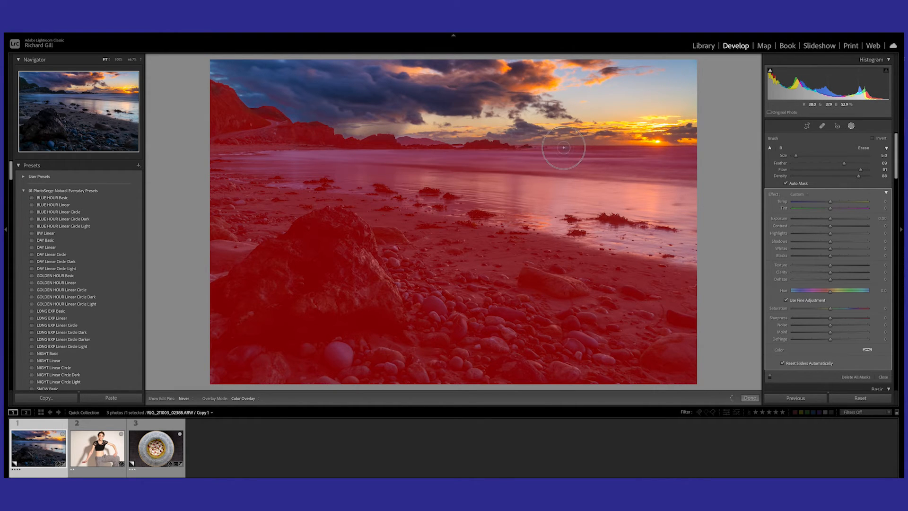
pyautogui.press('h')
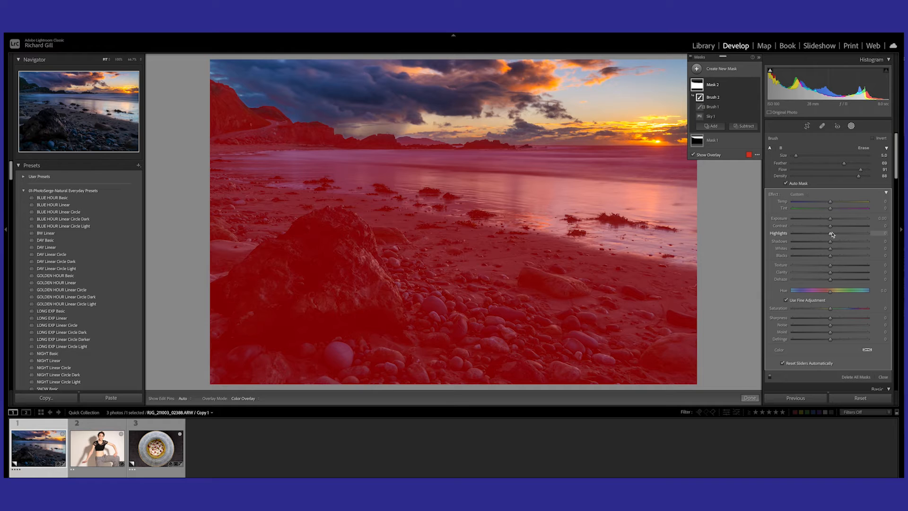
# - Hide the overlay and adjust the masked foreground with Exposure 0.26, Highlights -12, Whites 33, Blacks -2, slightly raised Contrast and strongly raised Shadows
pyautogui.press('o')
pyautogui.press('o')
pyautogui.press('o')
pyautogui.press('o')
pyautogui.press('o')
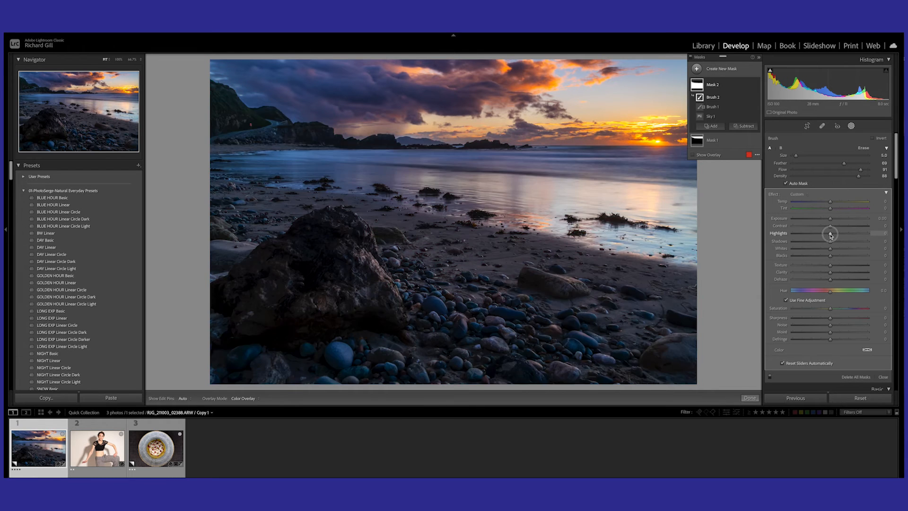
pyautogui.moveTo(829, 235); pyautogui.dragTo(861, 244)
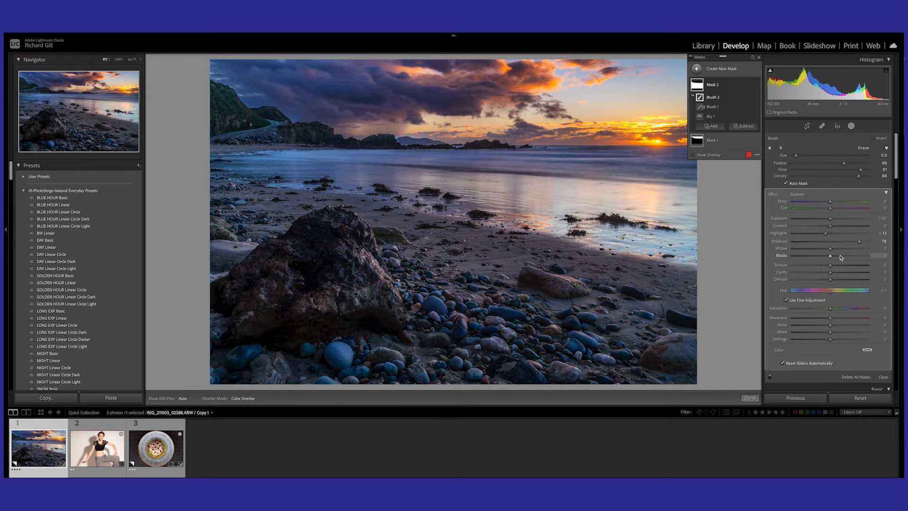
pyautogui.moveTo(834, 249); pyautogui.dragTo(832, 221)
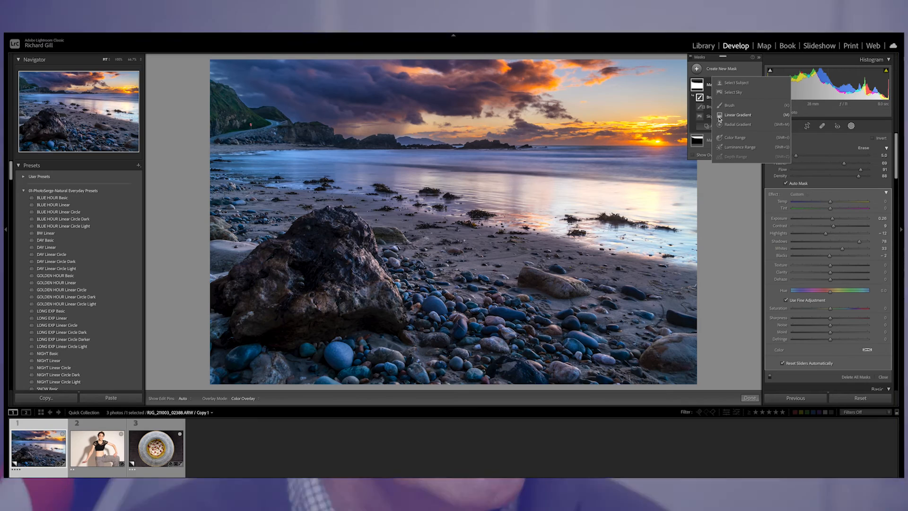
# - Create a brush mask with Exposure 0.35 and Clarity 14, and paint it across the sea just below the horizon
pyautogui.click(729, 106)
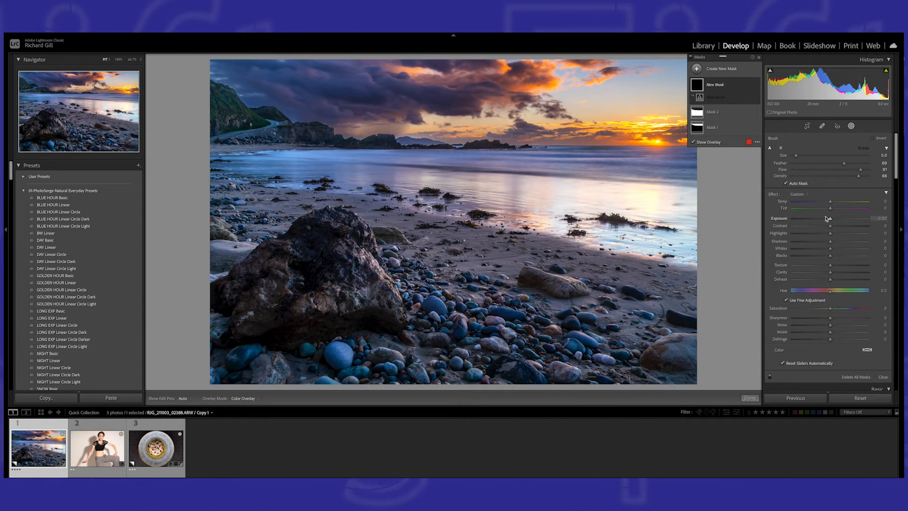
pyautogui.moveTo(829, 219); pyautogui.dragTo(833, 219)
pyautogui.moveTo(830, 272); pyautogui.dragTo(835, 272)
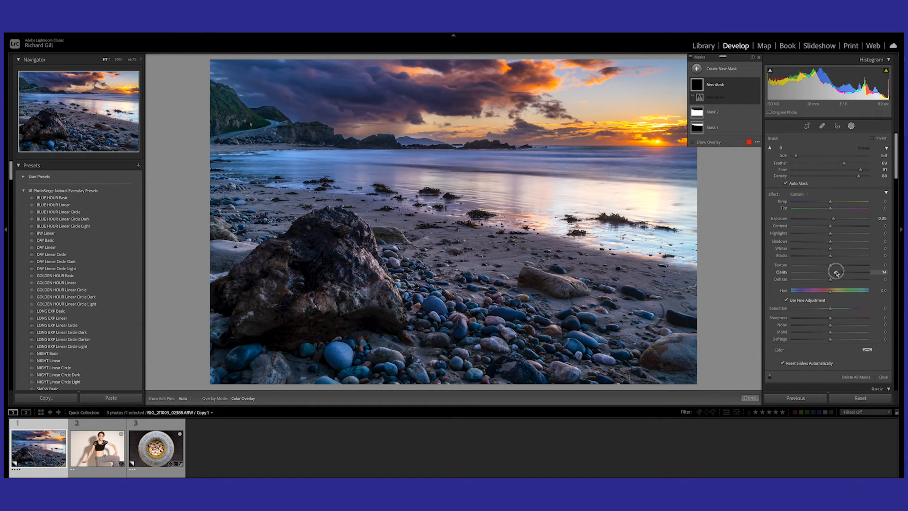
pyautogui.press('h')
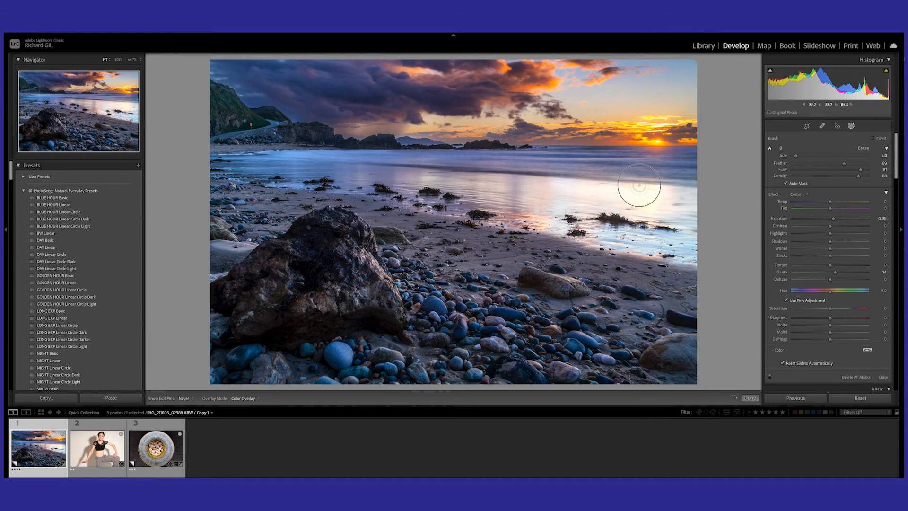
pyautogui.moveTo(610, 165)
pyautogui.mouseDown()
pyautogui.moveTo(550, 153)
pyautogui.moveTo(427, 161)
pyautogui.mouseUp()
pyautogui.moveTo(316, 156)
pyautogui.mouseDown()
pyautogui.moveTo(292, 160)
pyautogui.moveTo(399, 162)
pyautogui.moveTo(402, 151)
pyautogui.moveTo(429, 162)
pyautogui.moveTo(367, 149)
pyautogui.moveTo(332, 164)
pyautogui.mouseUp()
pyautogui.moveTo(275, 158); pyautogui.dragTo(255, 154)
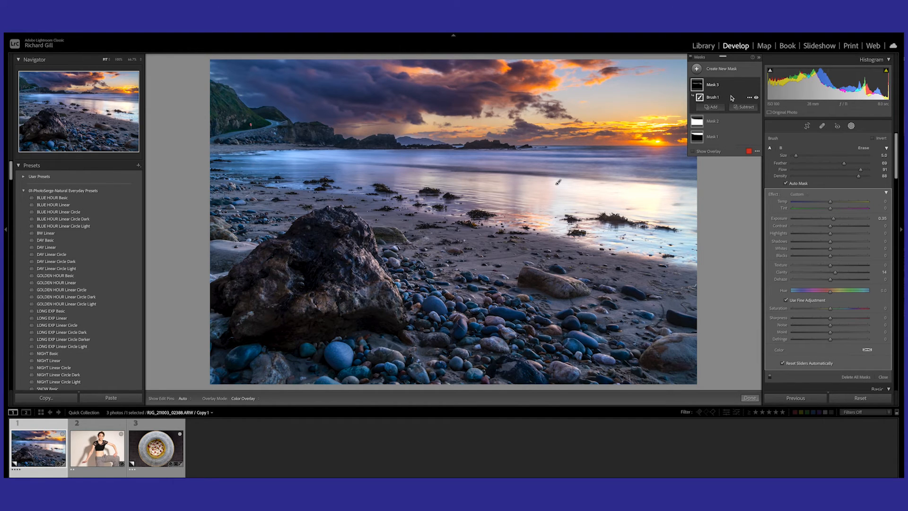
# - Delete the Brush 1 component of Mask 3
pyautogui.click(750, 99)
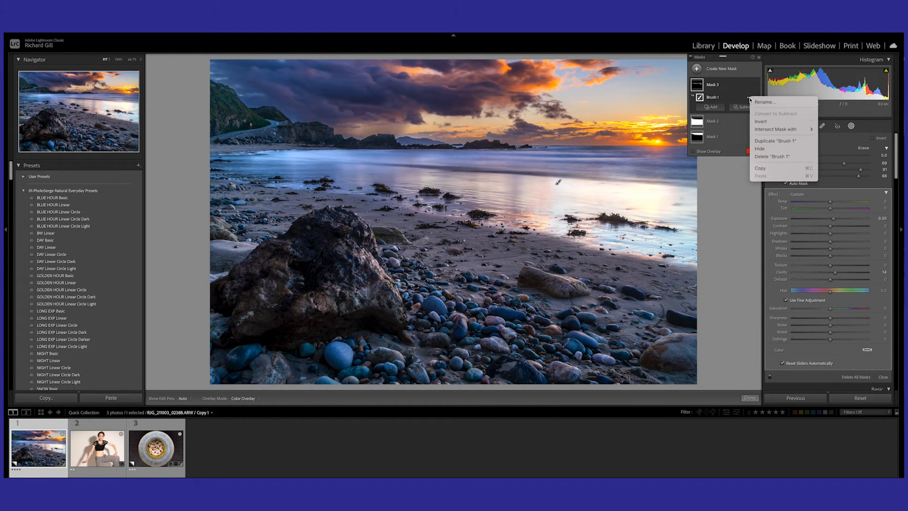
pyautogui.click(797, 157)
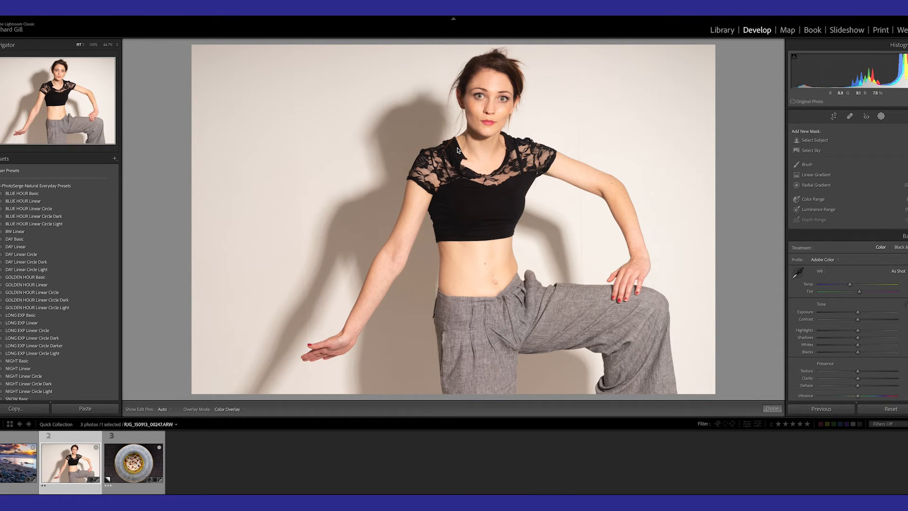
# - Mask the woman in the portrait with Select Subject, set Saturation to its minimum, slightly lower Blacks and raise Contrast with the overlay hidden
pyautogui.click(815, 140)
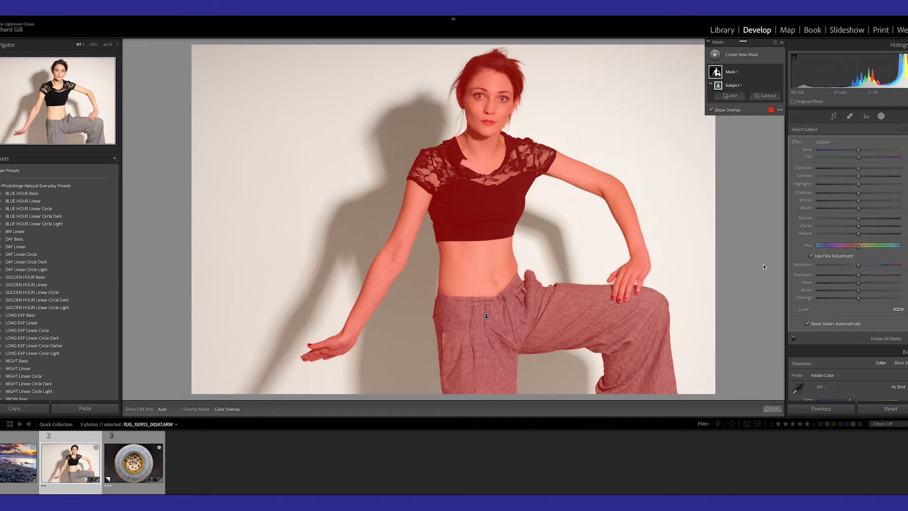
pyautogui.moveTo(872, 268); pyautogui.dragTo(805, 266)
pyautogui.press('o')
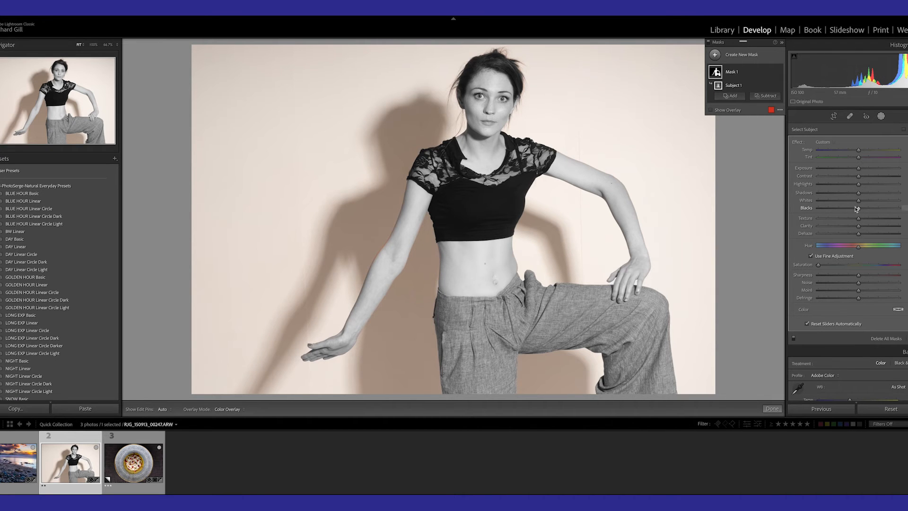
pyautogui.moveTo(860, 211); pyautogui.dragTo(853, 208)
pyautogui.moveTo(859, 177); pyautogui.dragTo(868, 177)
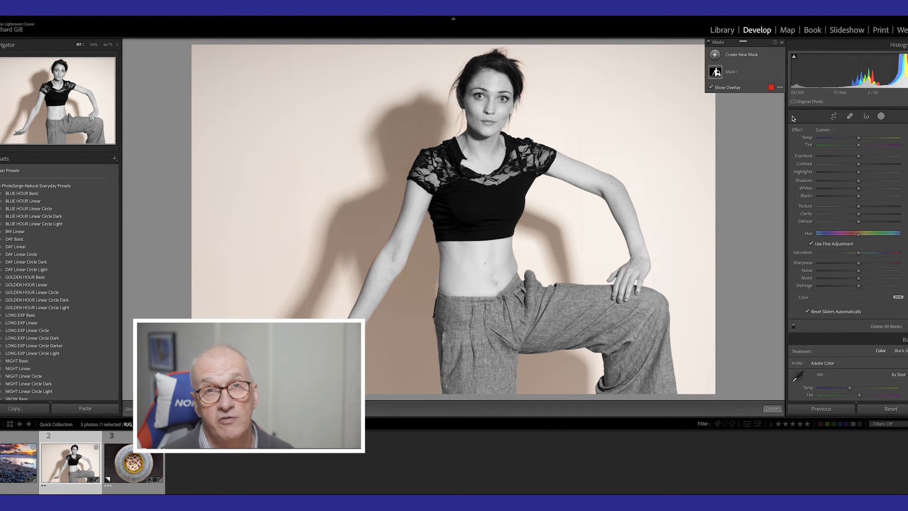
# - Create a second subject mask and invert it to cover the background around the woman
pyautogui.click(794, 116)
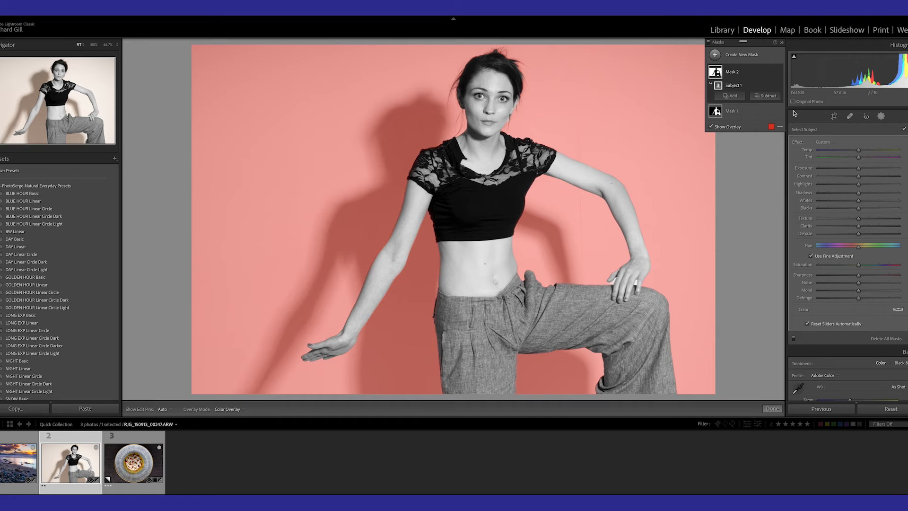
# - Add a hard-edged vertical linear gradient mask over the photo's right half, setting Exposure and Shadows to their minimum and strongly lowering Blacks
pyautogui.click(714, 55)
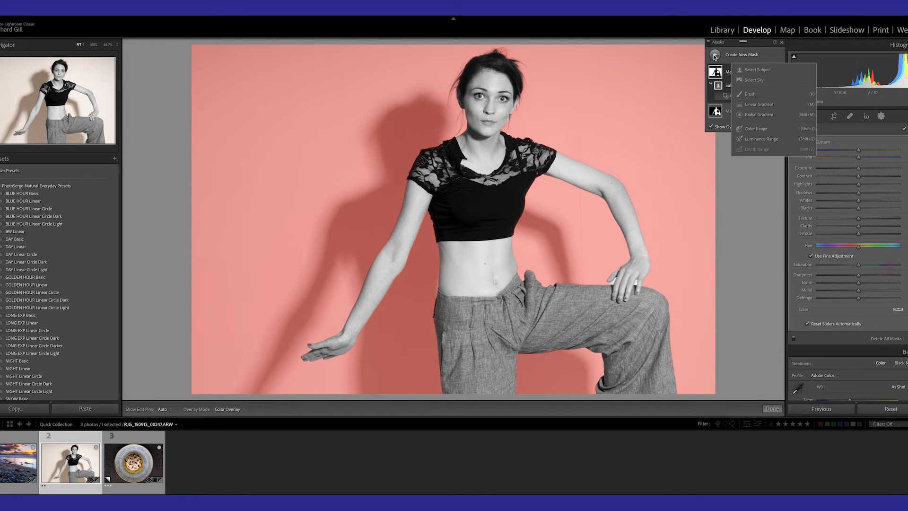
pyautogui.click(759, 104)
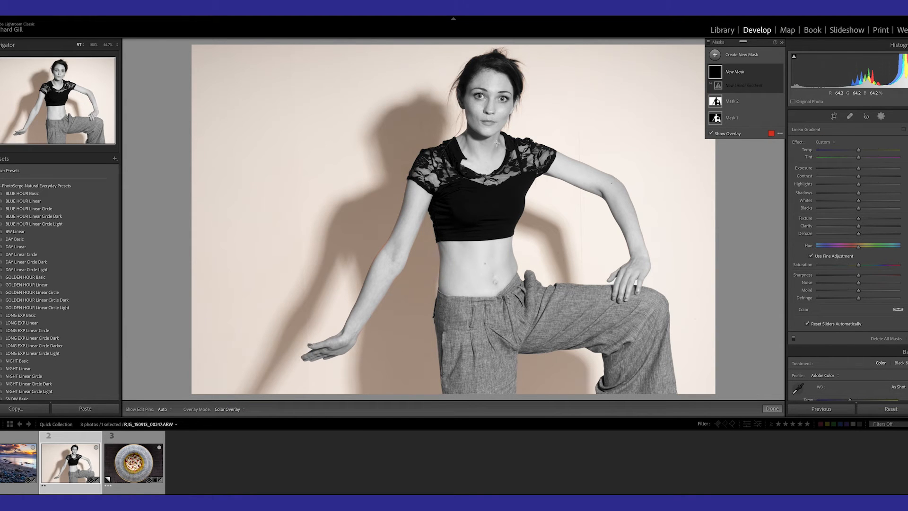
pyautogui.moveTo(497, 143); pyautogui.dragTo(495, 144)
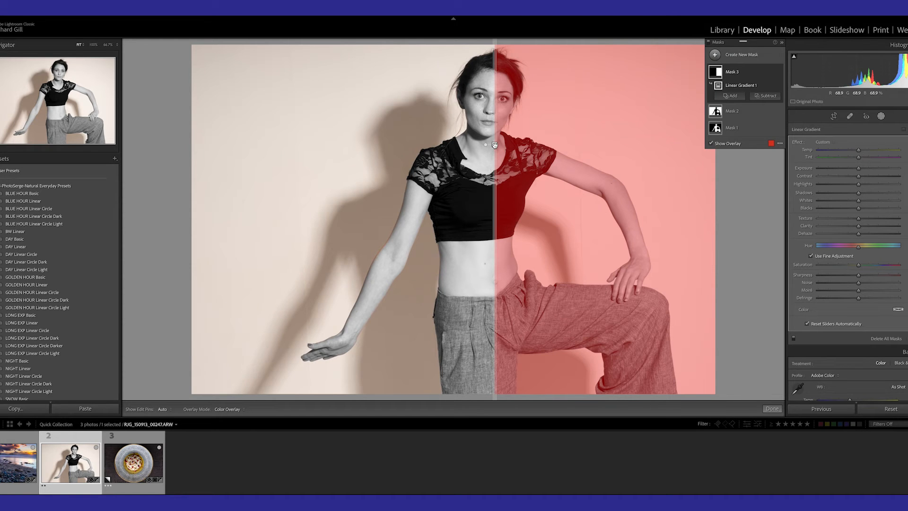
pyautogui.moveTo(858, 170); pyautogui.dragTo(811, 176)
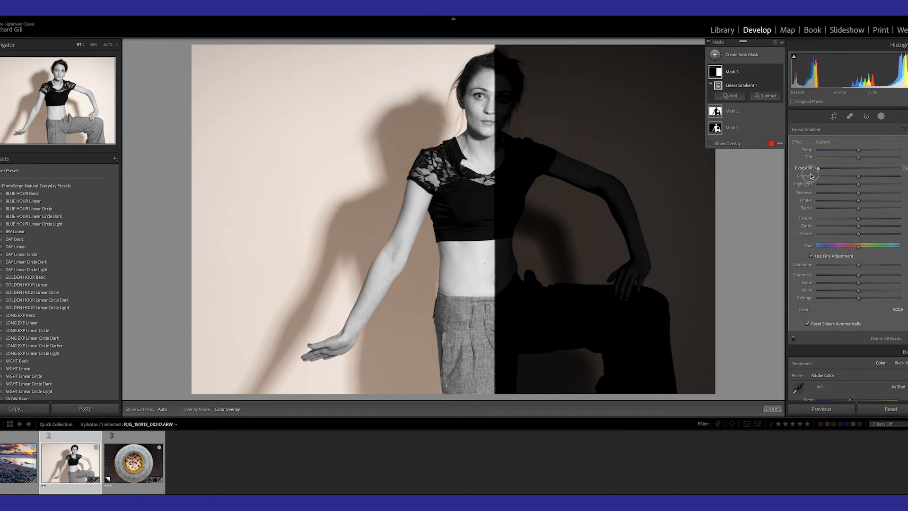
pyautogui.moveTo(859, 195); pyautogui.dragTo(806, 197)
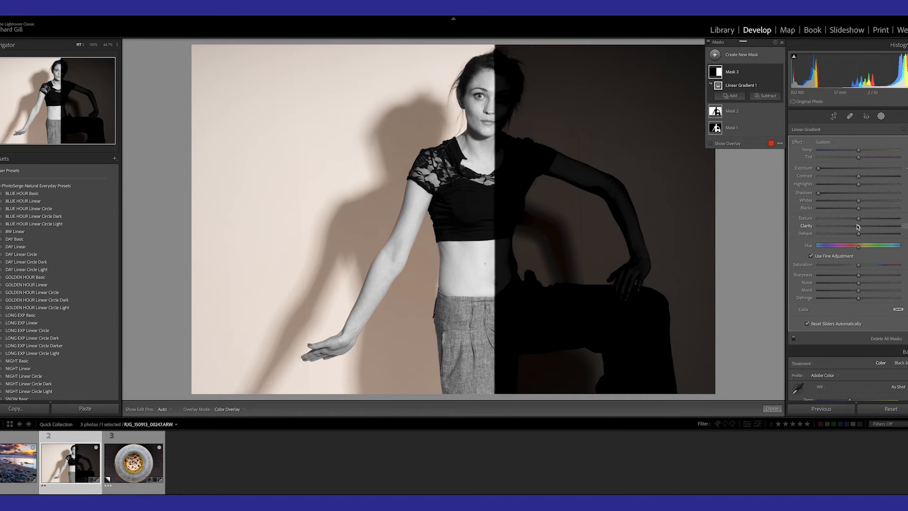
pyautogui.moveTo(859, 209); pyautogui.dragTo(835, 216)
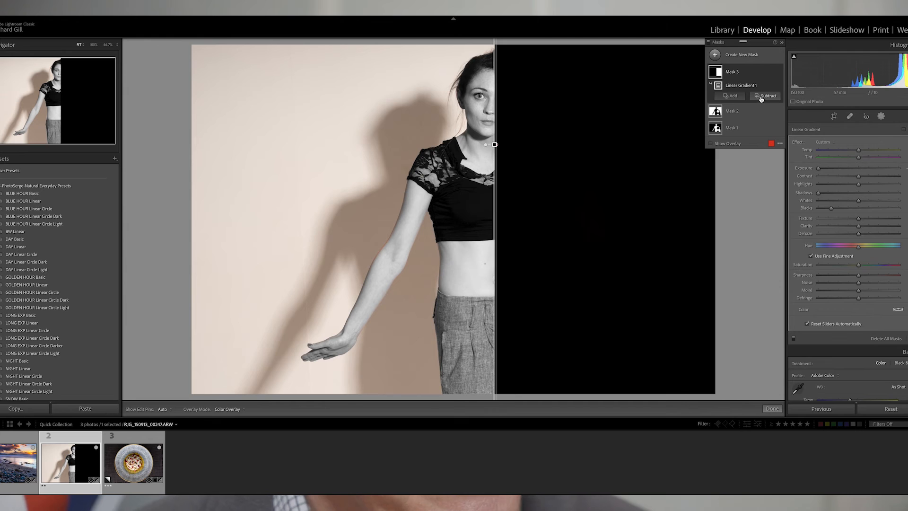
# - Intersect Mask 3's gradient with Select Subject and turn off the subject's inversion so only the right background is darkened
pyautogui.rightClick(770, 87)
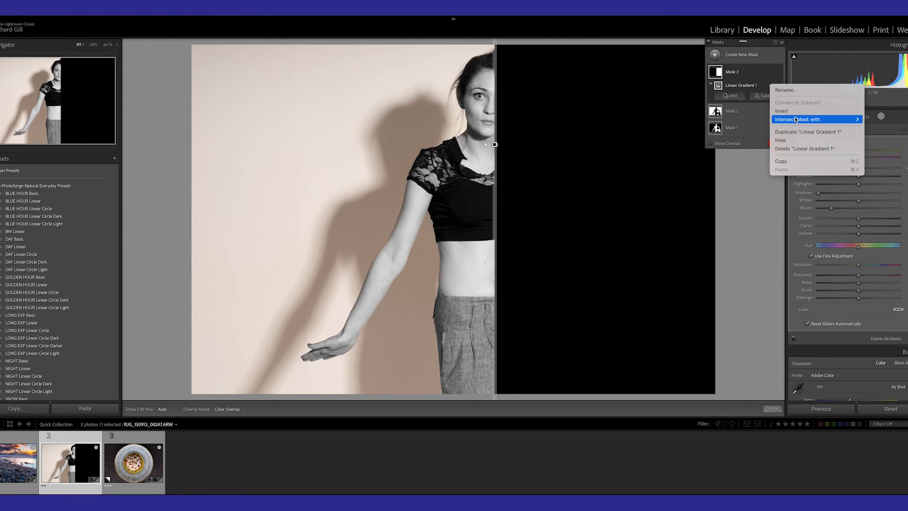
pyautogui.moveTo(804, 119)
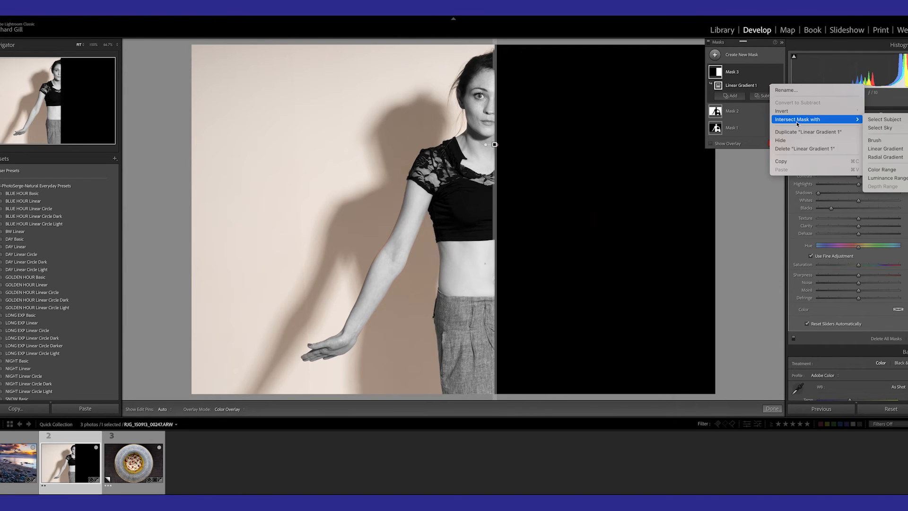
pyautogui.click(893, 119)
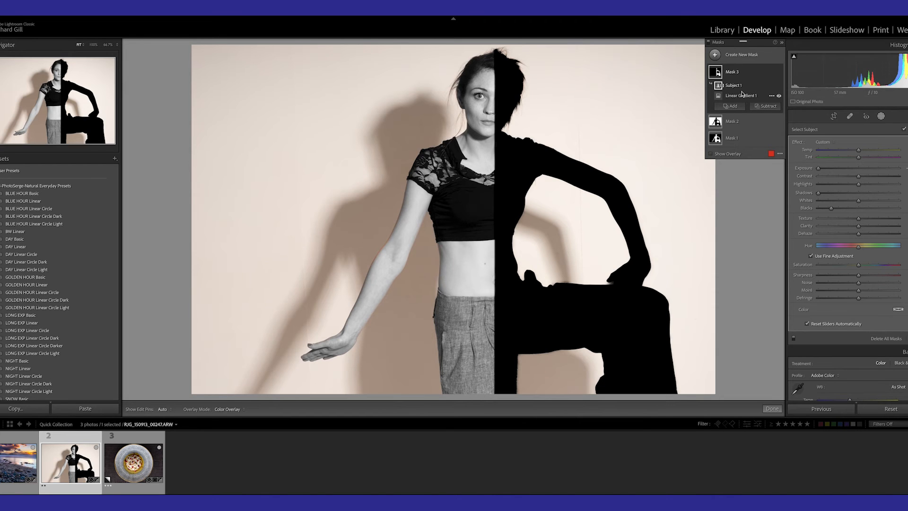
pyautogui.click(772, 87)
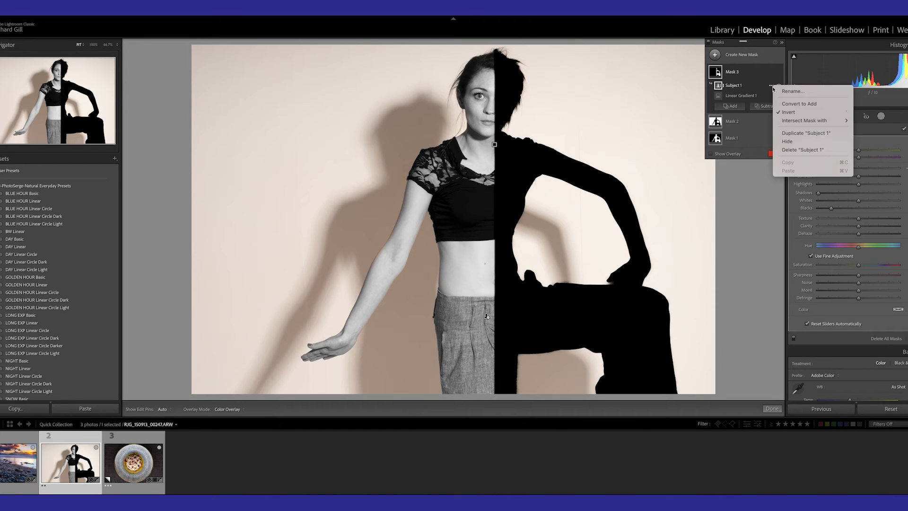
pyautogui.click(783, 115)
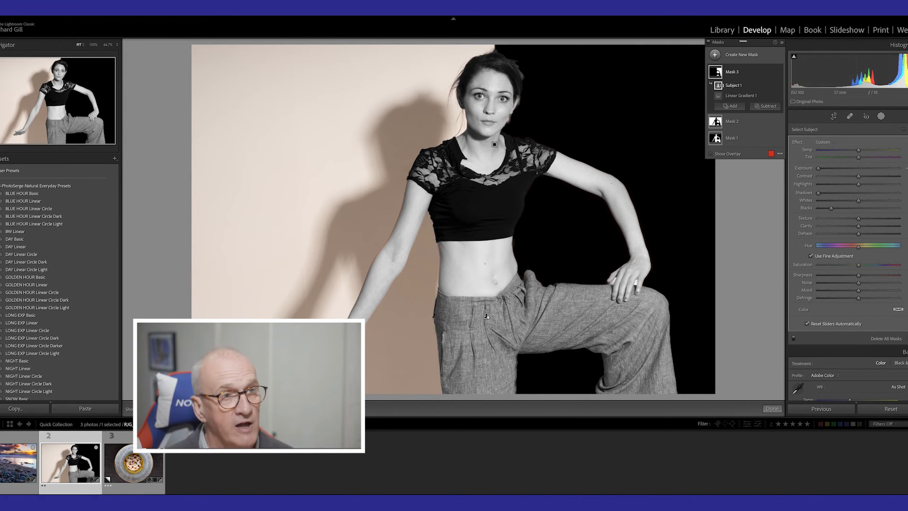
# - Add a vertical linear gradient mask over the photo's left half, hide the overlay and slightly lower its Exposure
pyautogui.click(716, 55)
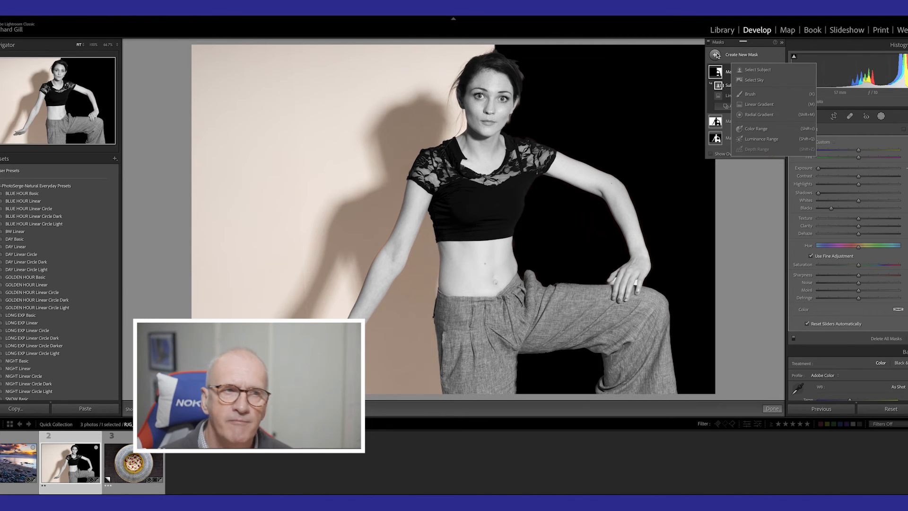
pyautogui.click(757, 104)
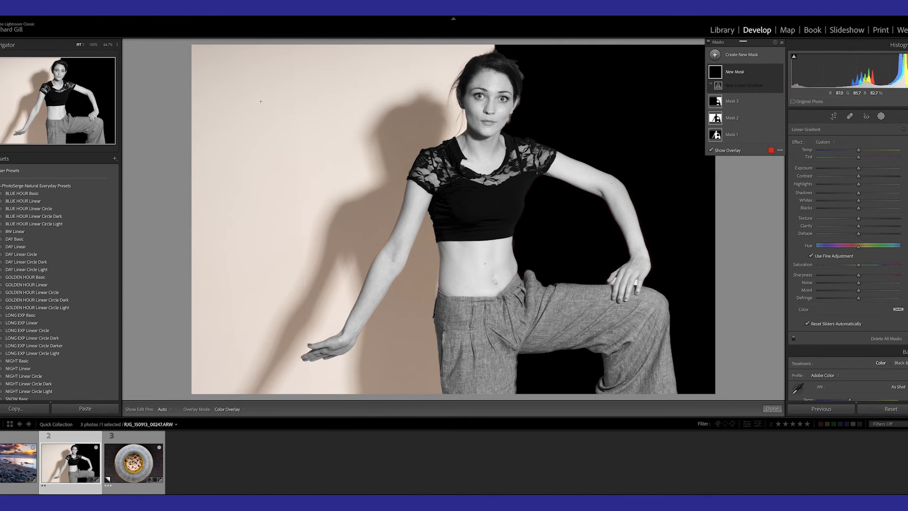
pyautogui.moveTo(434, 106)
pyautogui.mouseDown()
pyautogui.moveTo(503, 108)
pyautogui.moveTo(495, 106)
pyautogui.mouseUp()
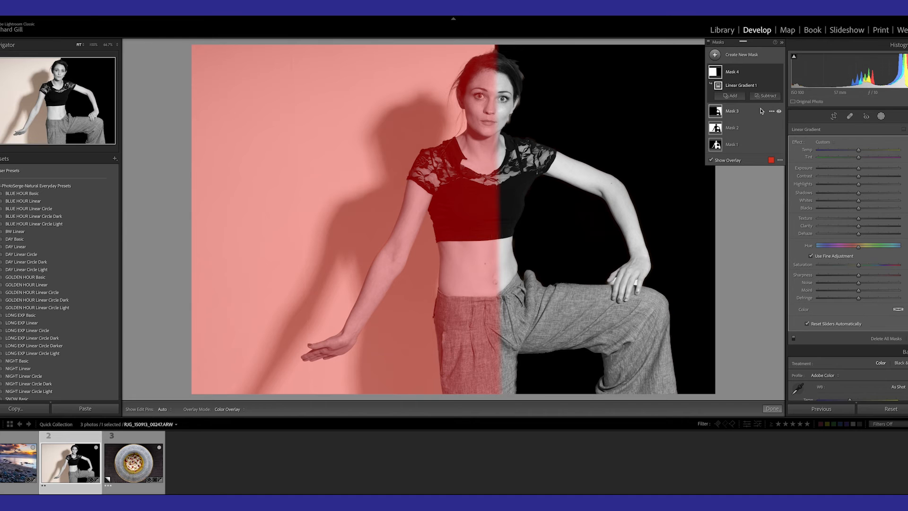
pyautogui.press('o')
pyautogui.moveTo(859, 168)
pyautogui.mouseDown()
pyautogui.moveTo(899, 169)
pyautogui.moveTo(857, 170)
pyautogui.mouseUp()
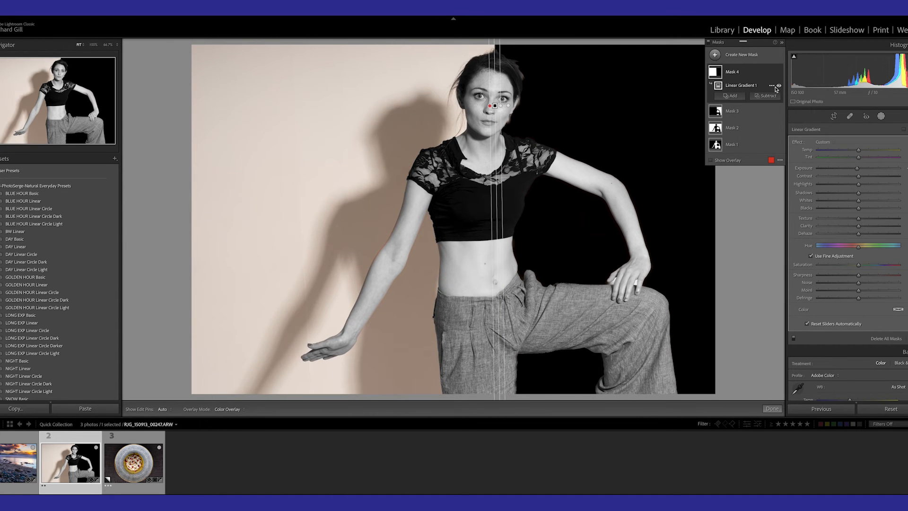
# - Intersect Mask 4's gradient with Select Subject and return its Exposure to about zero
pyautogui.rightClick(771, 88)
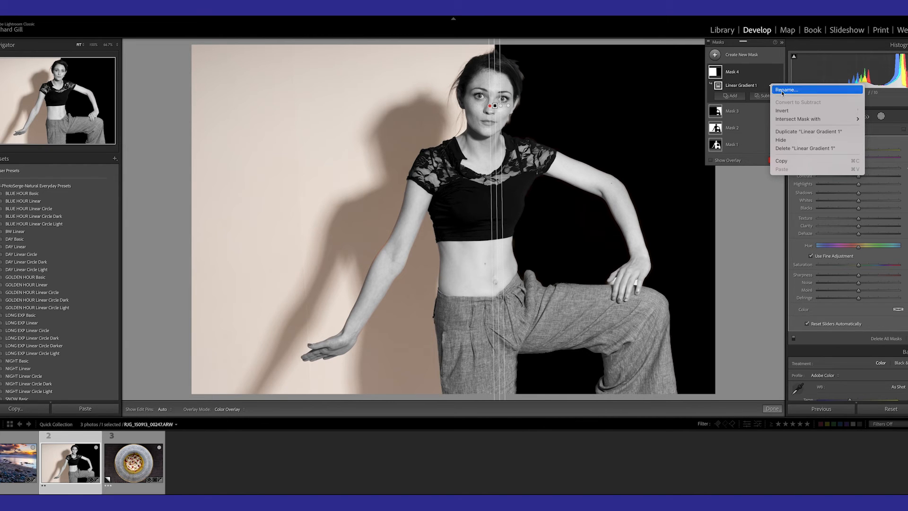
pyautogui.moveTo(847, 119)
pyautogui.click(879, 120)
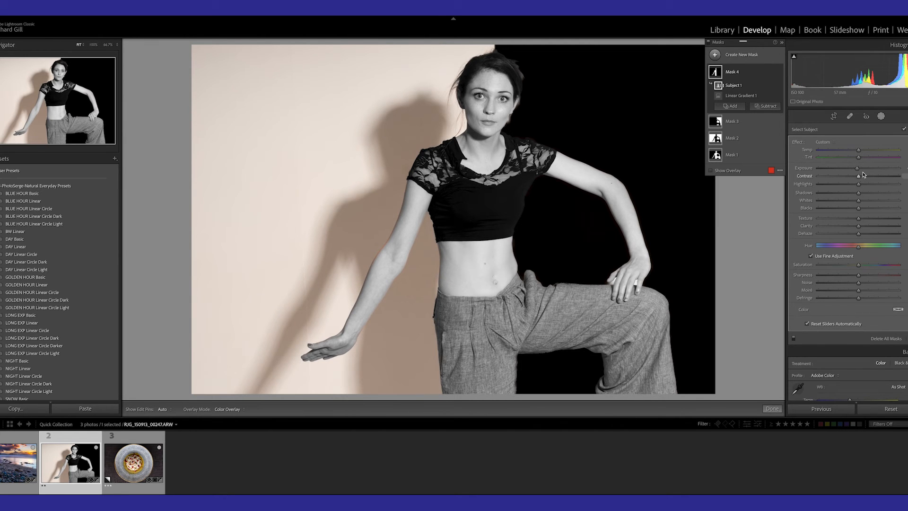
pyautogui.moveTo(858, 171)
pyautogui.mouseDown()
pyautogui.moveTo(887, 169)
pyautogui.moveTo(859, 170)
pyautogui.mouseUp()
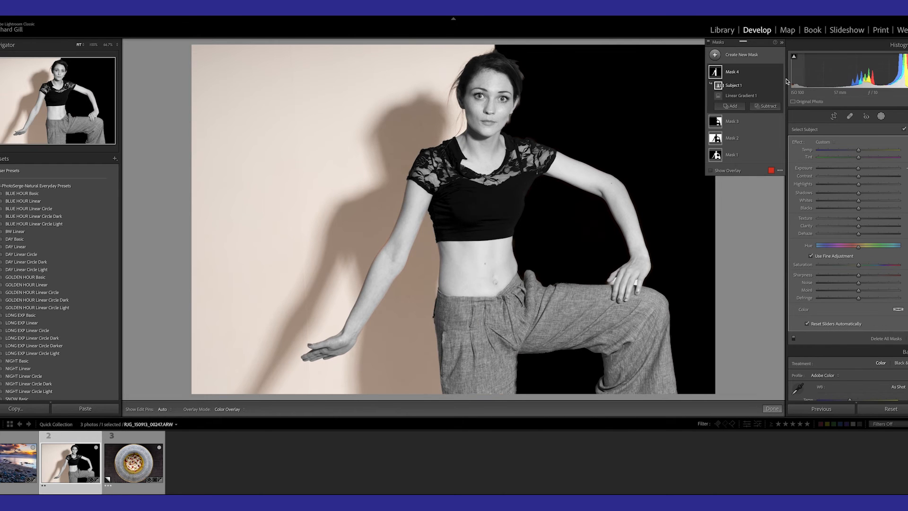
# - Turn off the subject's inversion in Mask 4 and raise Exposure strongly to turn the left background white
pyautogui.click(773, 87)
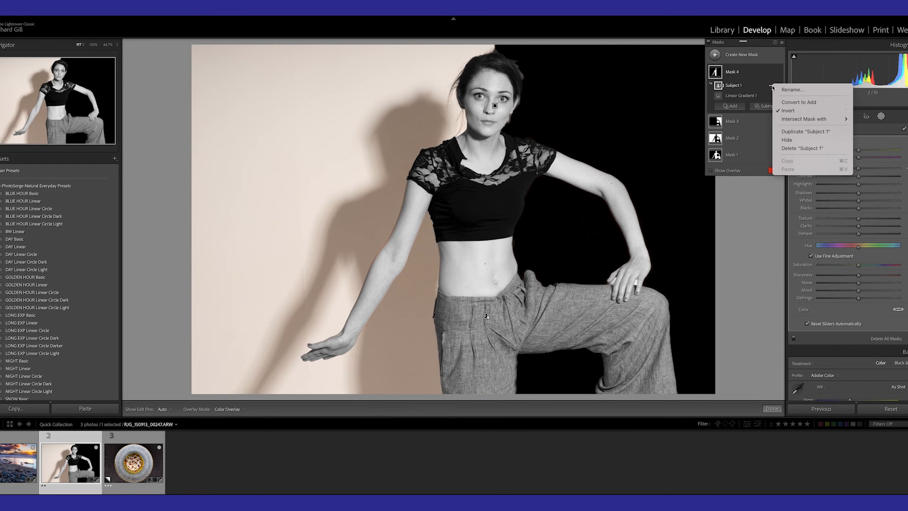
pyautogui.click(804, 114)
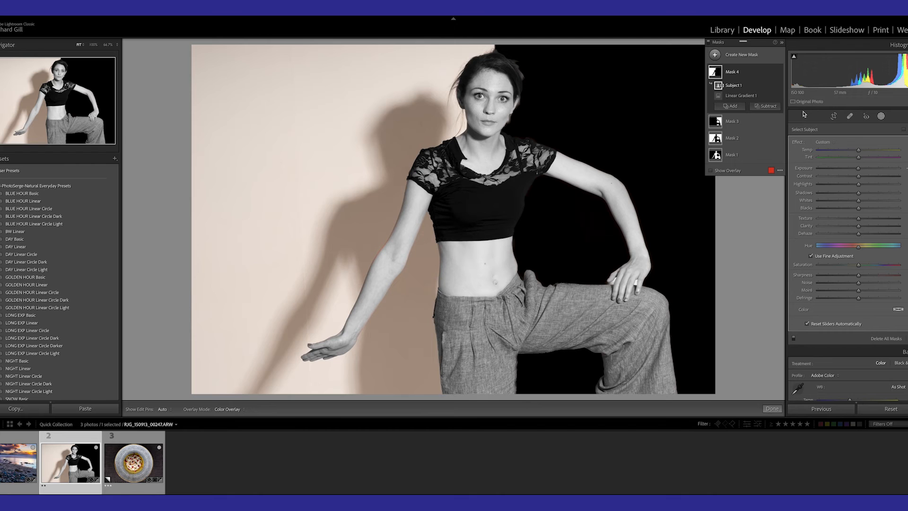
pyautogui.moveTo(858, 169); pyautogui.dragTo(895, 170)
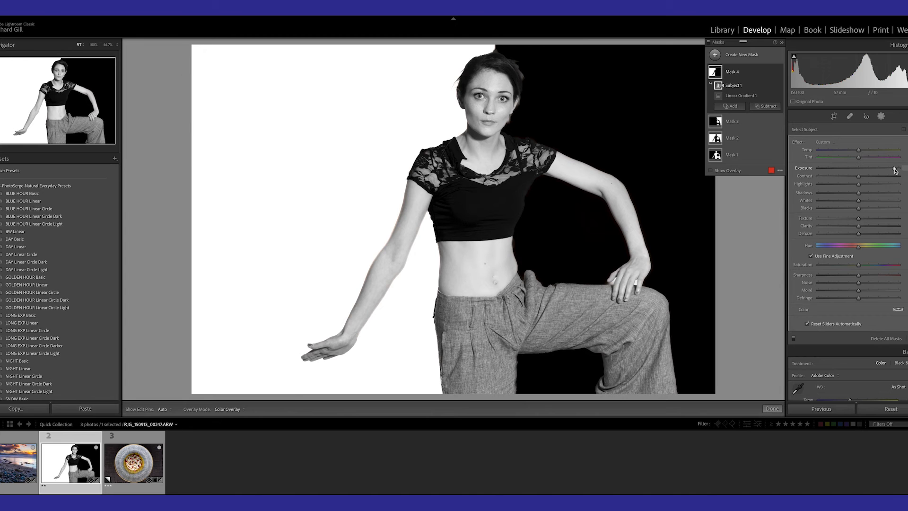
# - Crop the portrait tighter from its top and left edges at the original aspect, reposition the photo in the frame and apply the crop
pyautogui.click(835, 117)
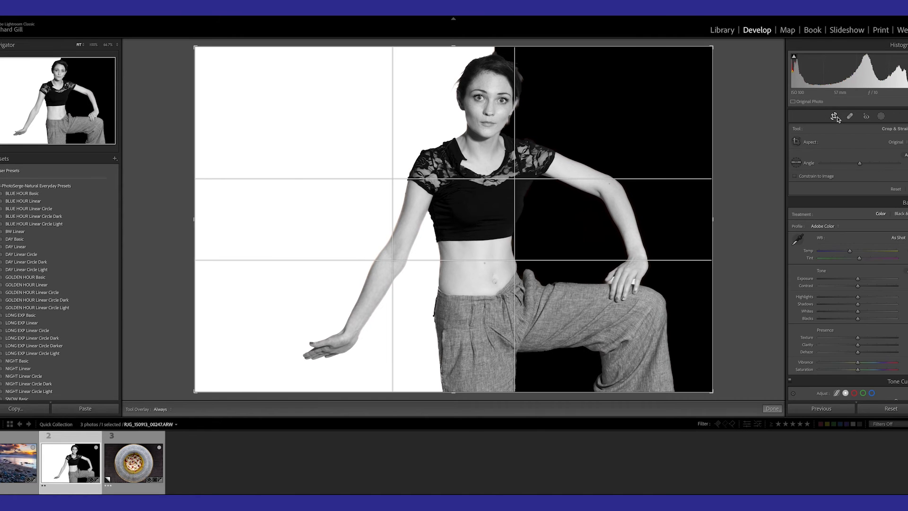
pyautogui.moveTo(453, 46); pyautogui.dragTo(449, 52)
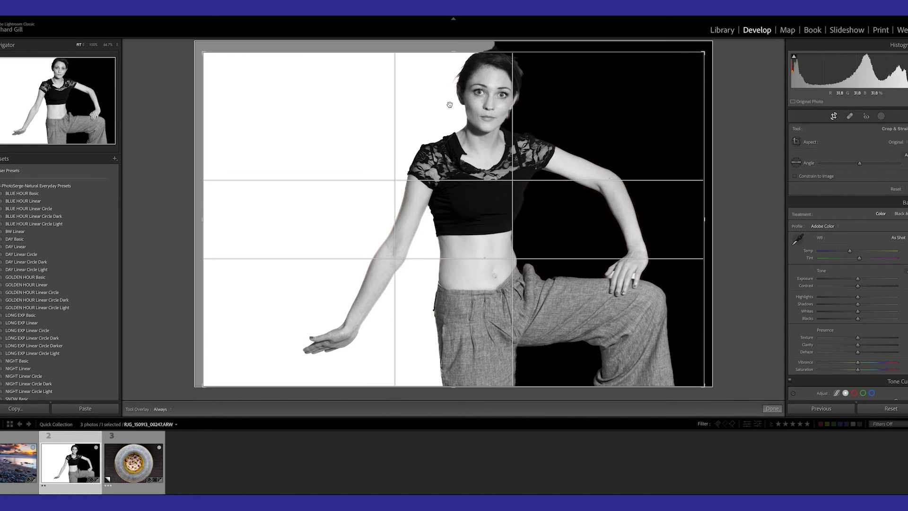
pyautogui.moveTo(204, 221); pyautogui.dragTo(222, 220)
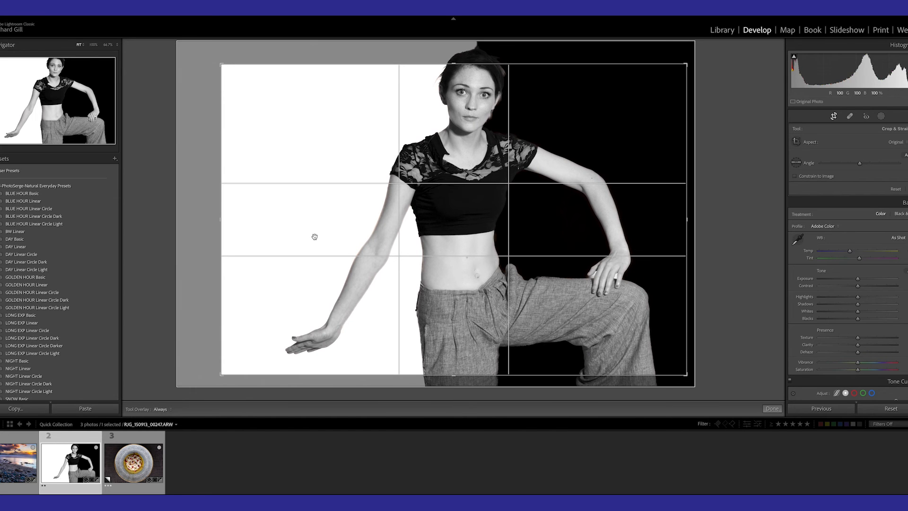
pyautogui.moveTo(511, 246); pyautogui.dragTo(503, 258)
pyautogui.press('Return')
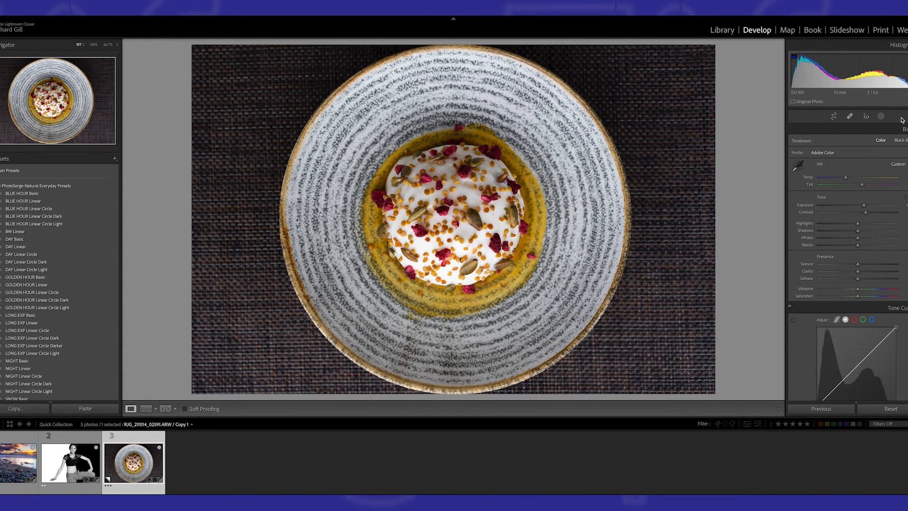
# - Create a Select Subject mask on the dessert plate photo and invert its subject component to cover the woven background
pyautogui.click(881, 117)
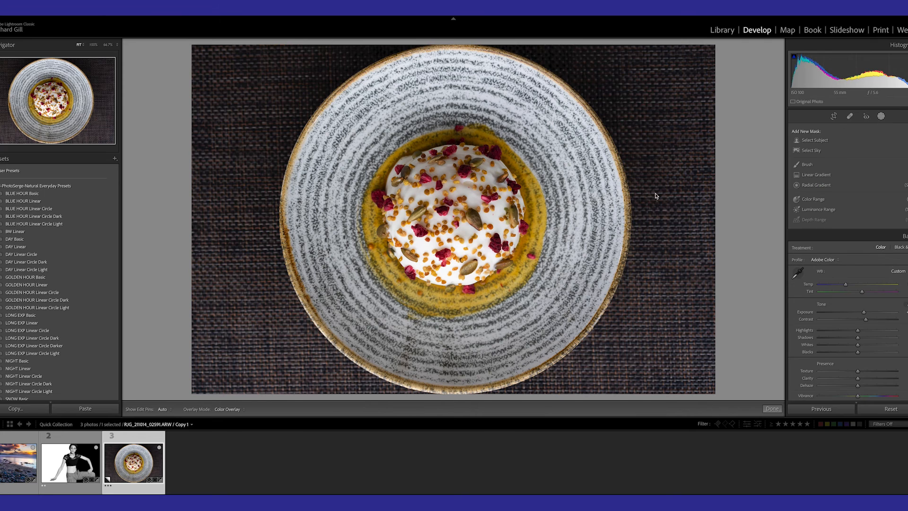
pyautogui.click(814, 140)
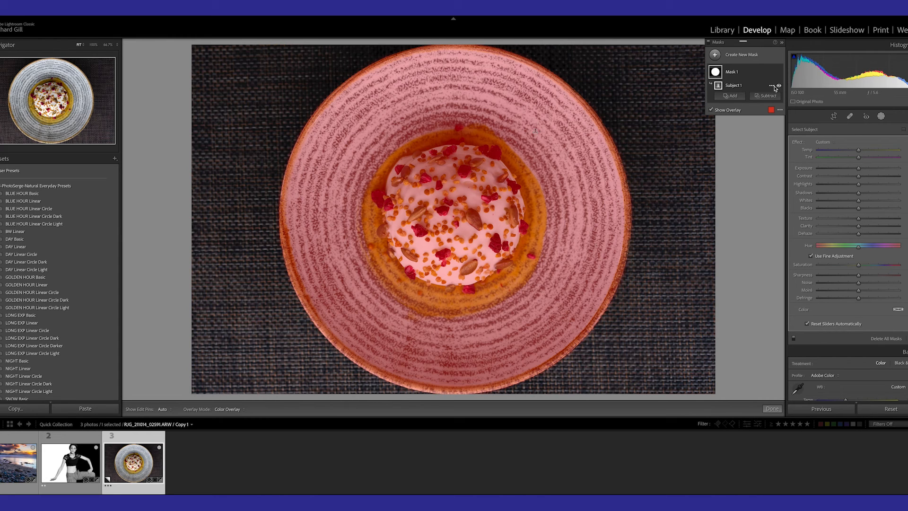
pyautogui.click(772, 85)
pyautogui.click(788, 114)
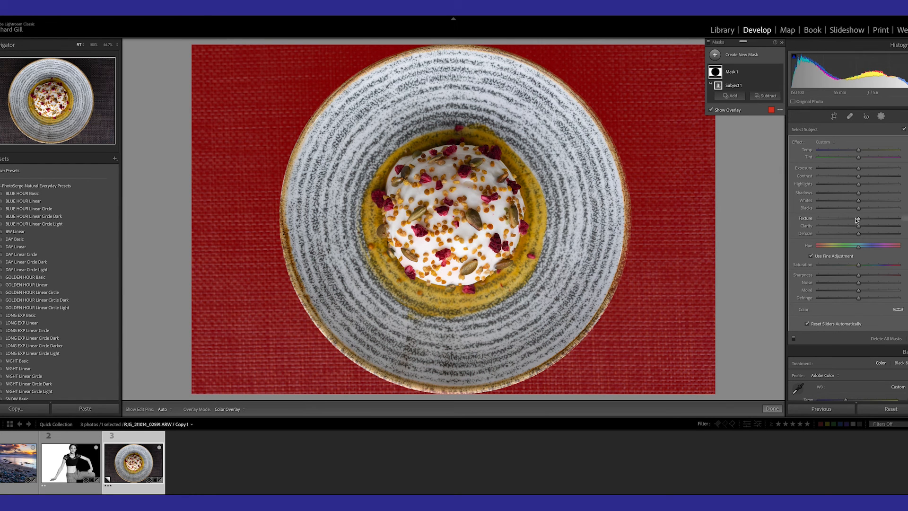
# - Lower the background mask's Clarity and Sharpness almost to minimum, reduce its Exposure moderately and finish masking
pyautogui.moveTo(809, 226); pyautogui.dragTo(807, 230)
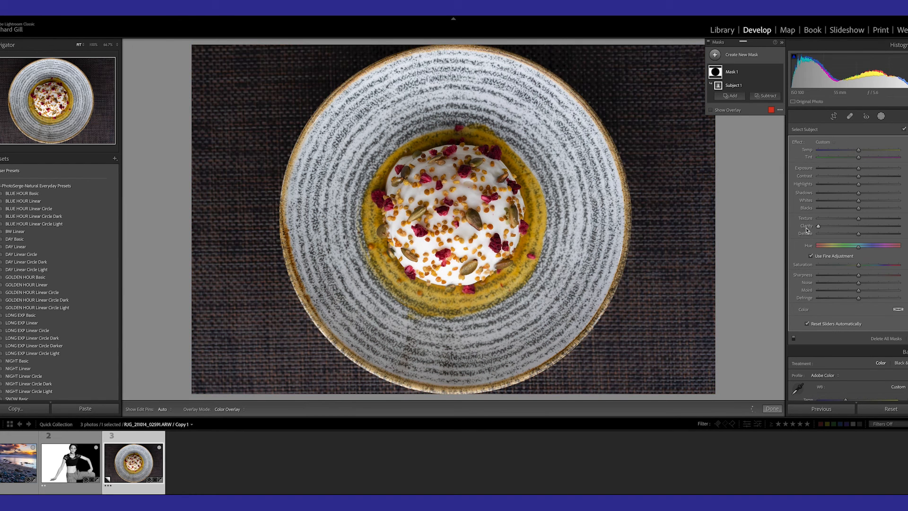
pyautogui.moveTo(858, 275); pyautogui.dragTo(818, 275)
pyautogui.moveTo(859, 168); pyautogui.dragTo(850, 173)
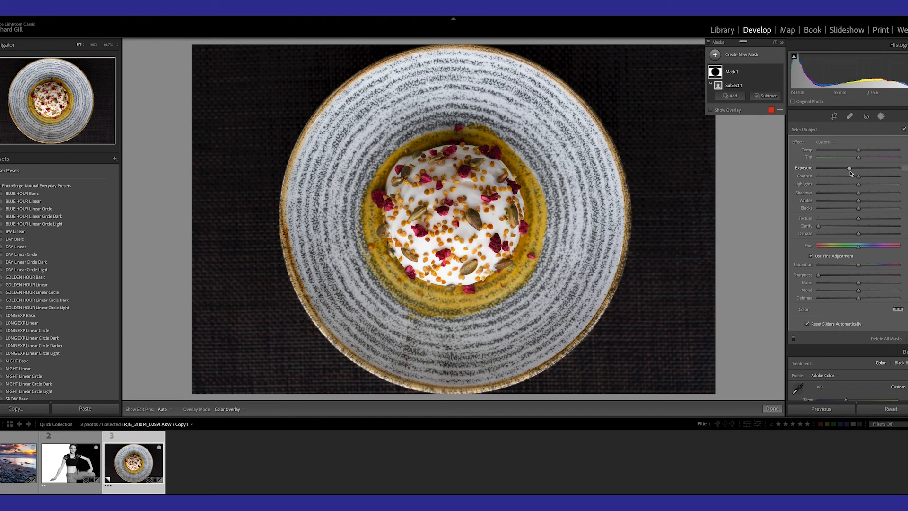
pyautogui.click(773, 410)
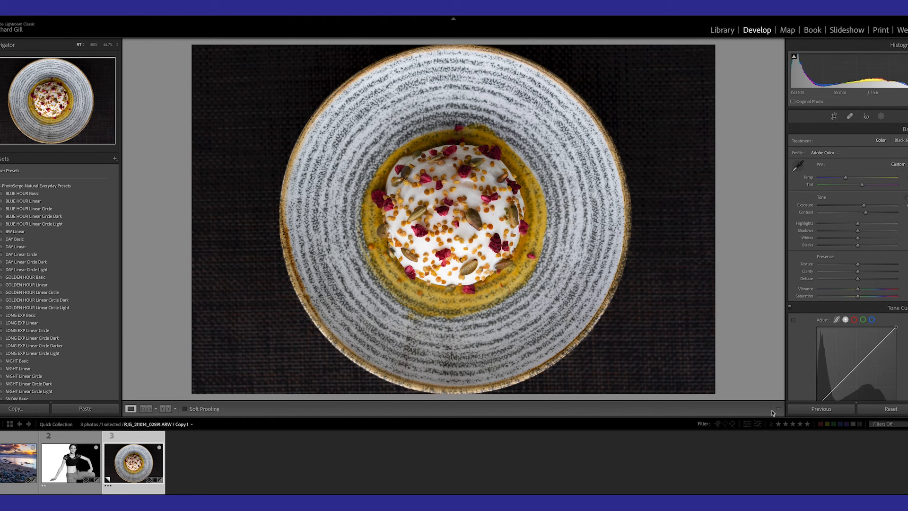